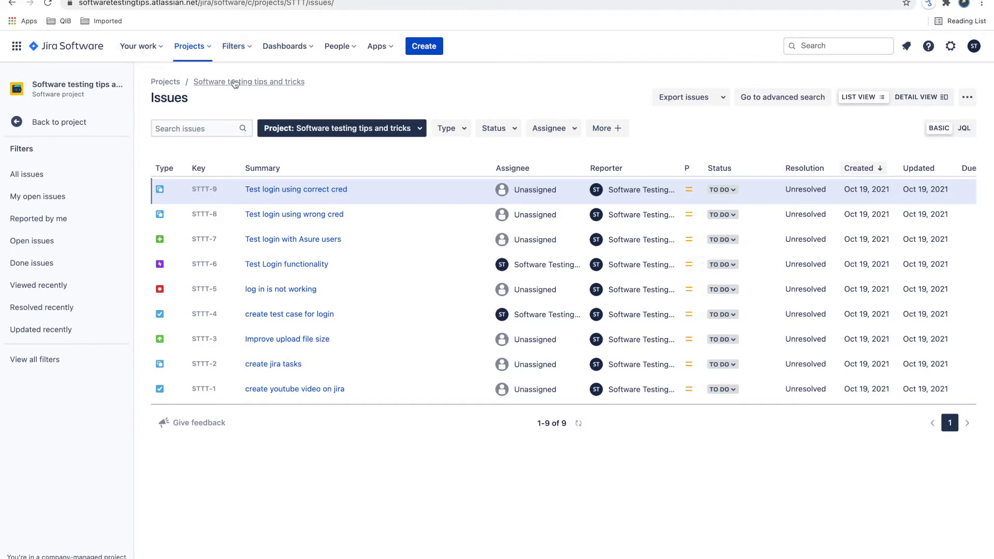
Open the issue creation form and review its project selection and the available issue types
click(423, 52)
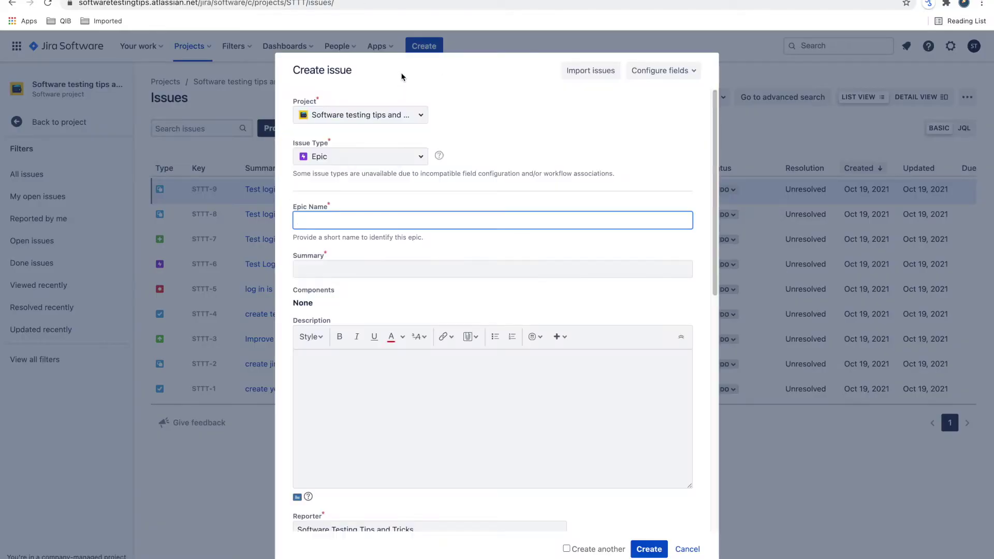
click(323, 109)
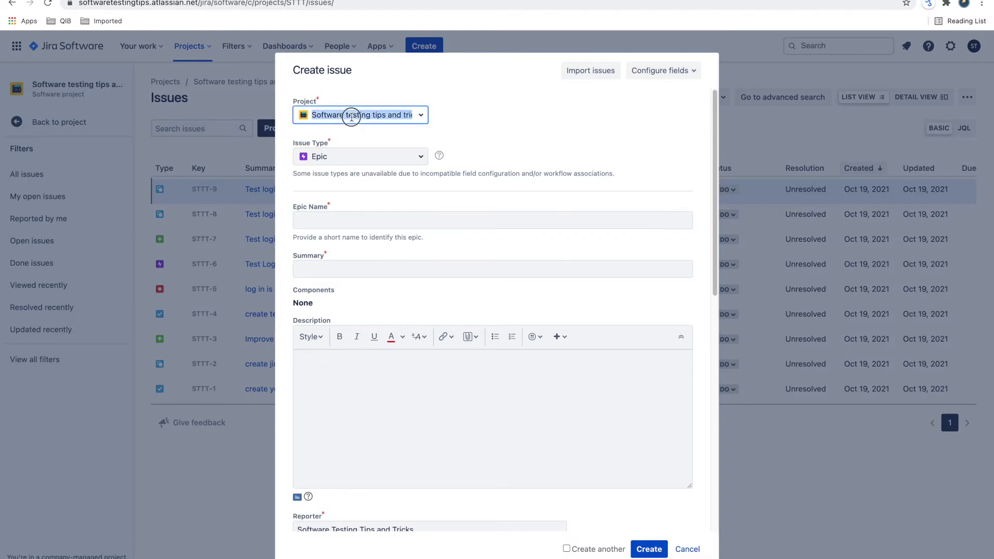
click(472, 123)
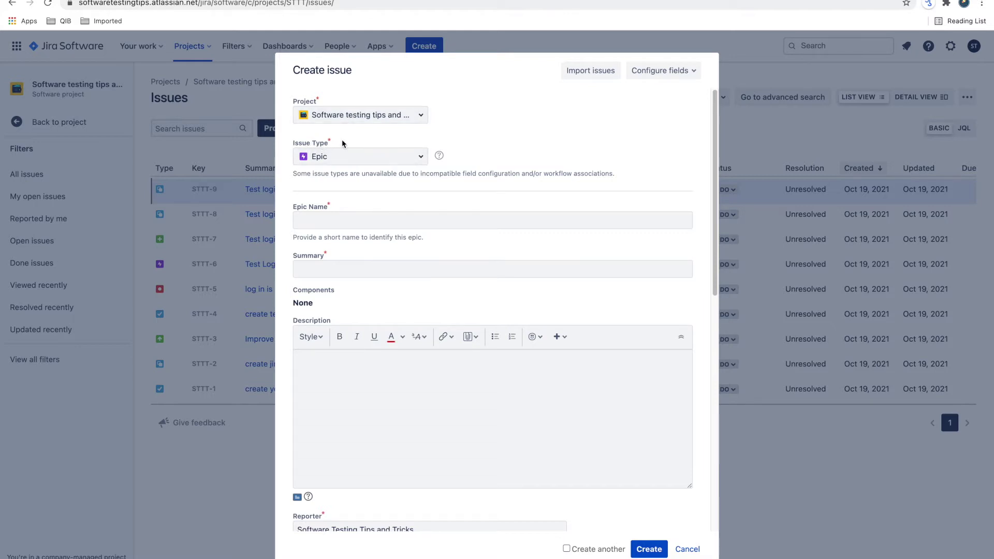
click(422, 162)
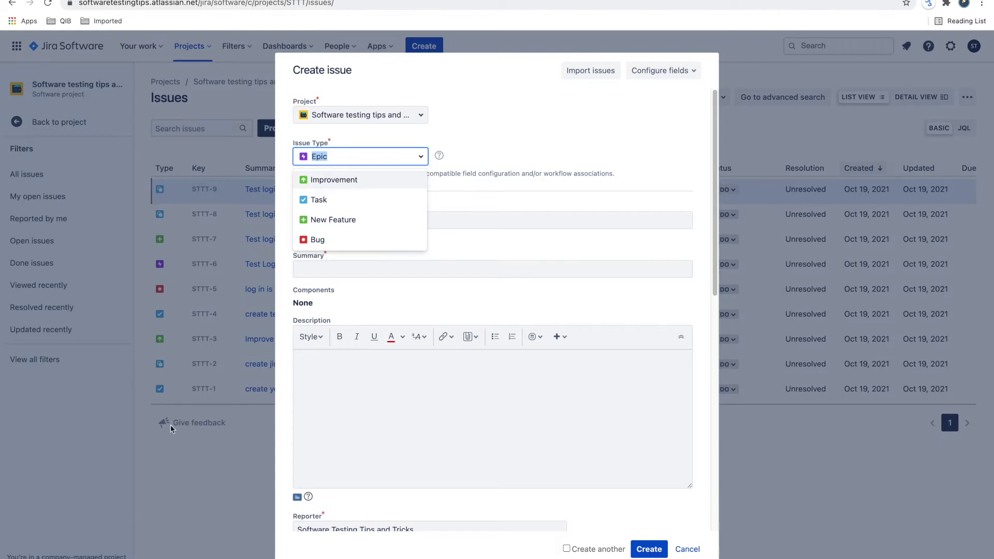
click(171, 475)
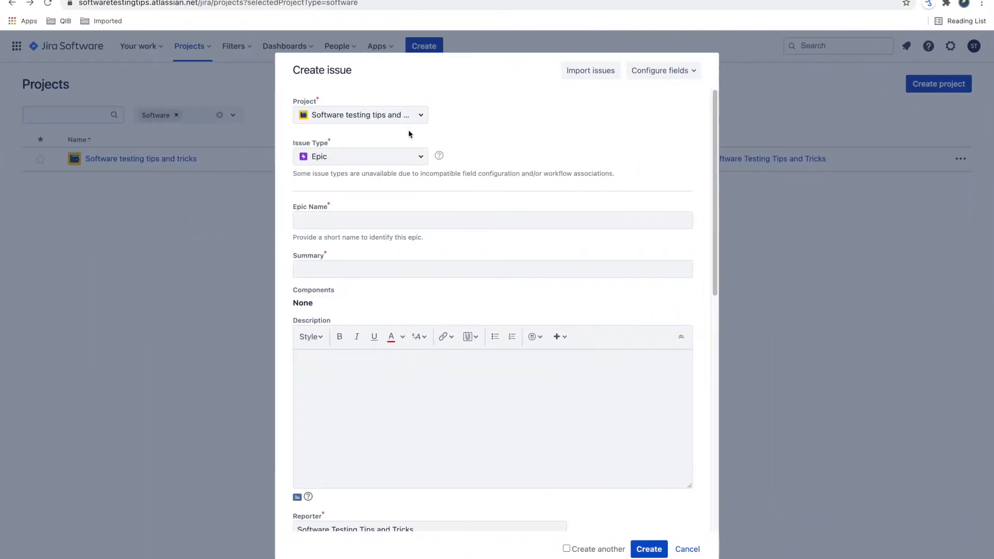
click(420, 159)
click(503, 139)
click(374, 216)
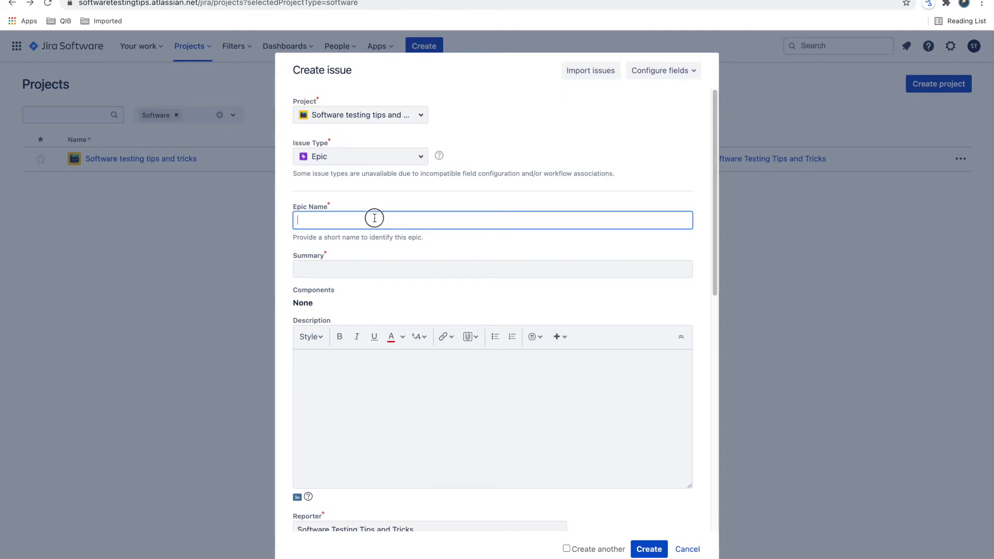
text(Test)
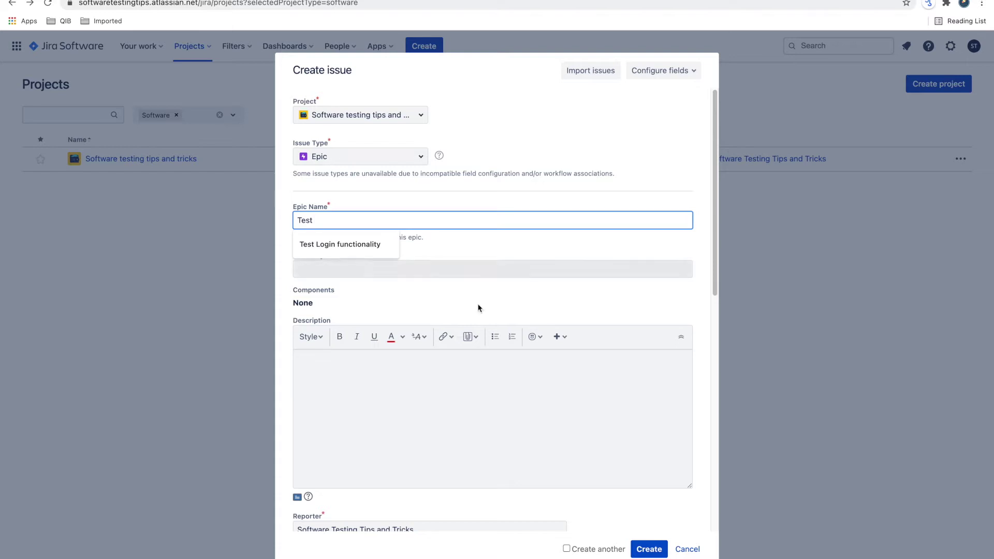
click(686, 539)
click(688, 548)
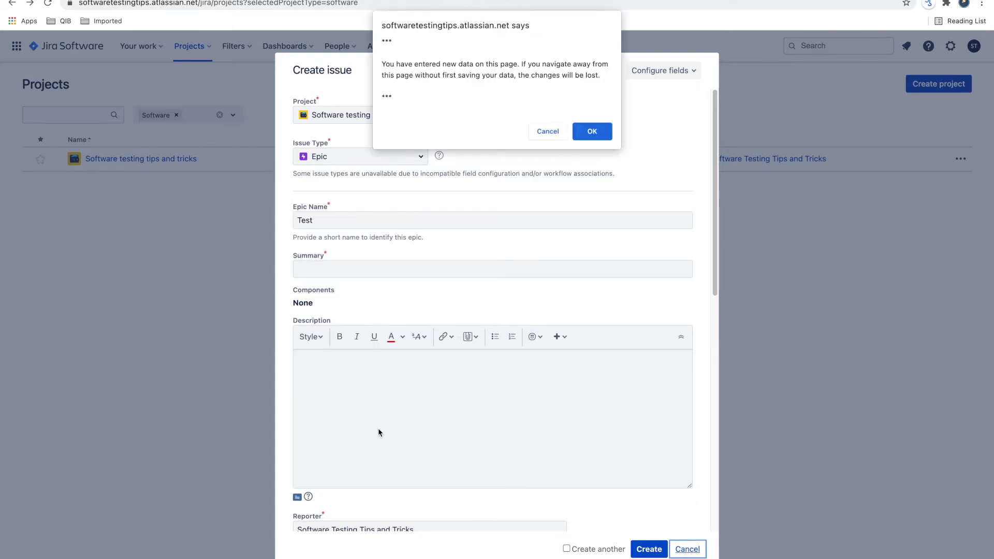
click(588, 135)
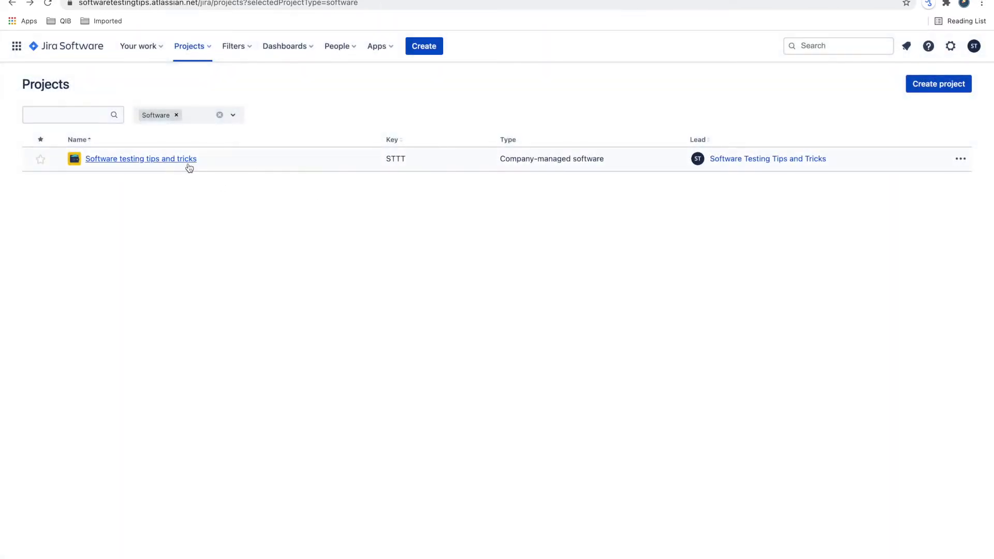
Open the Software testing tips and tricks project and view its Test Login functionality epic
click(182, 162)
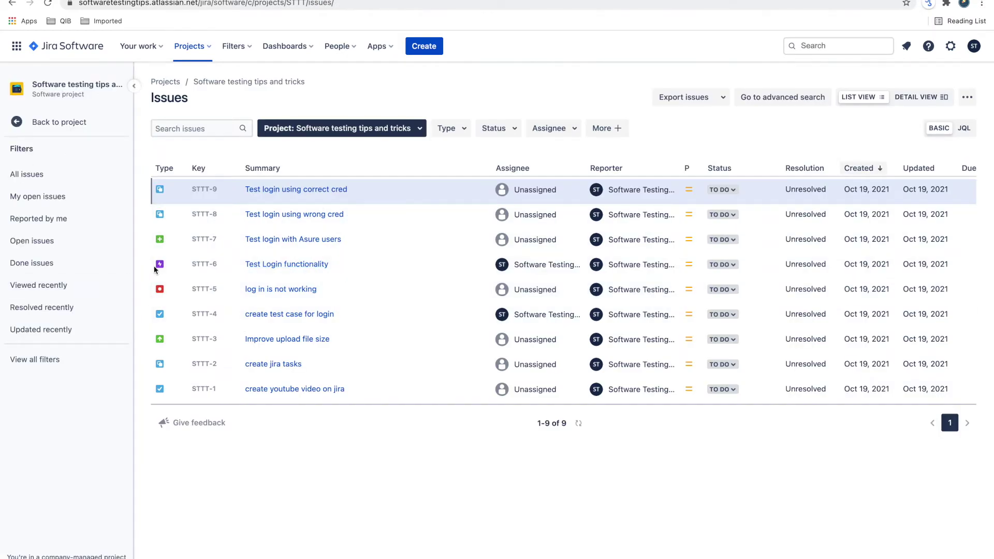
click(277, 268)
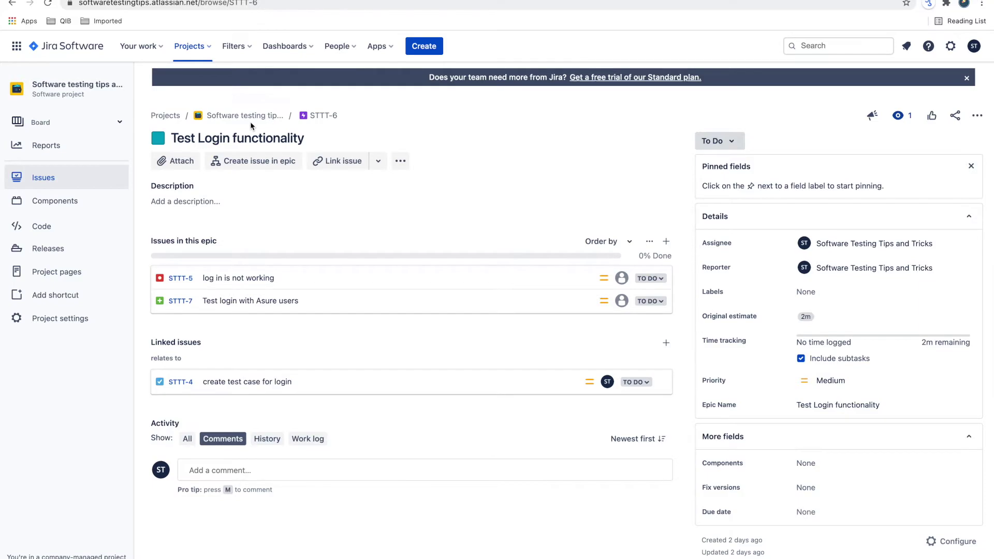
Start a new epic in the project and name it "Testing submit form"
click(424, 46)
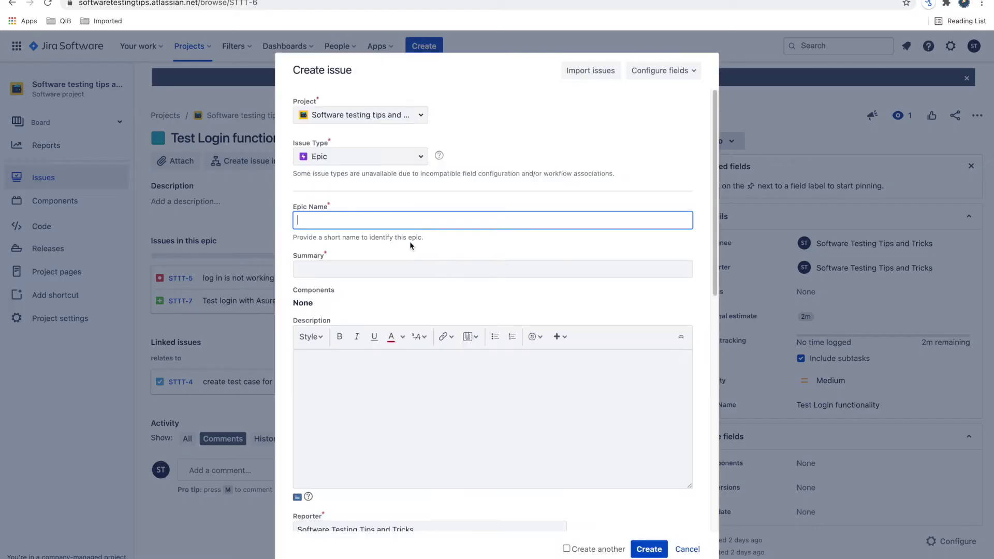
click(395, 217)
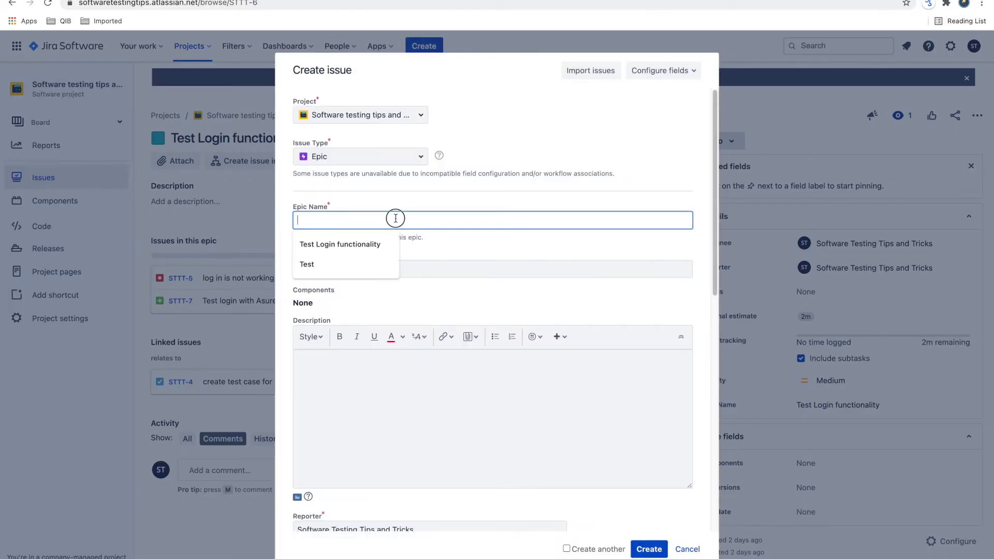
text(Test )
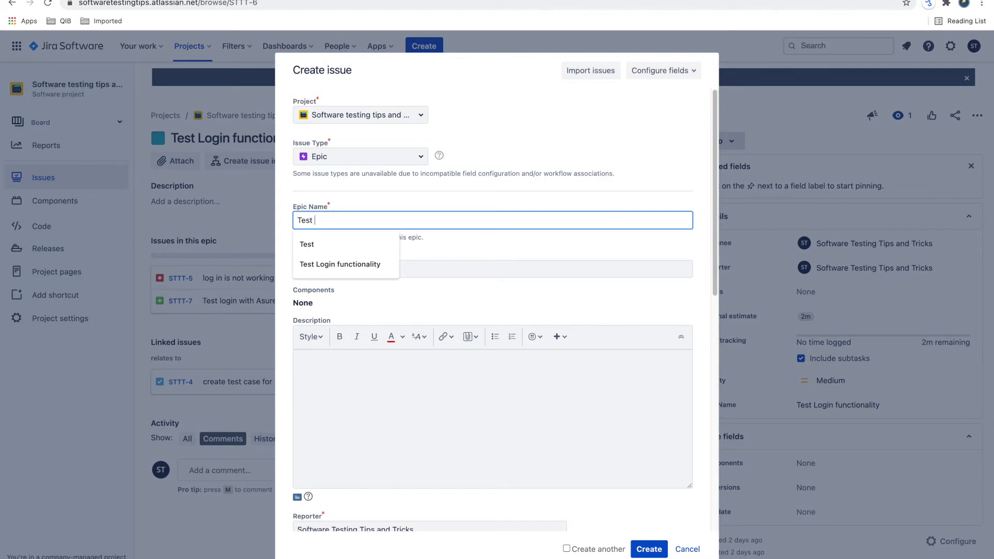
text(inf)
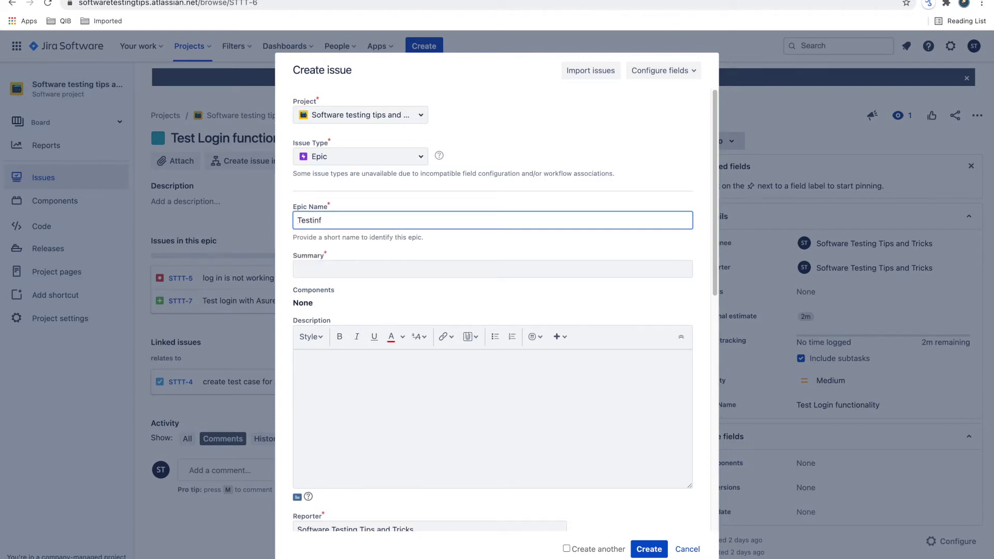
key(BackSpace)
text(g submit form)
Enter "submit form testing" as the new epic's summary
click(347, 270)
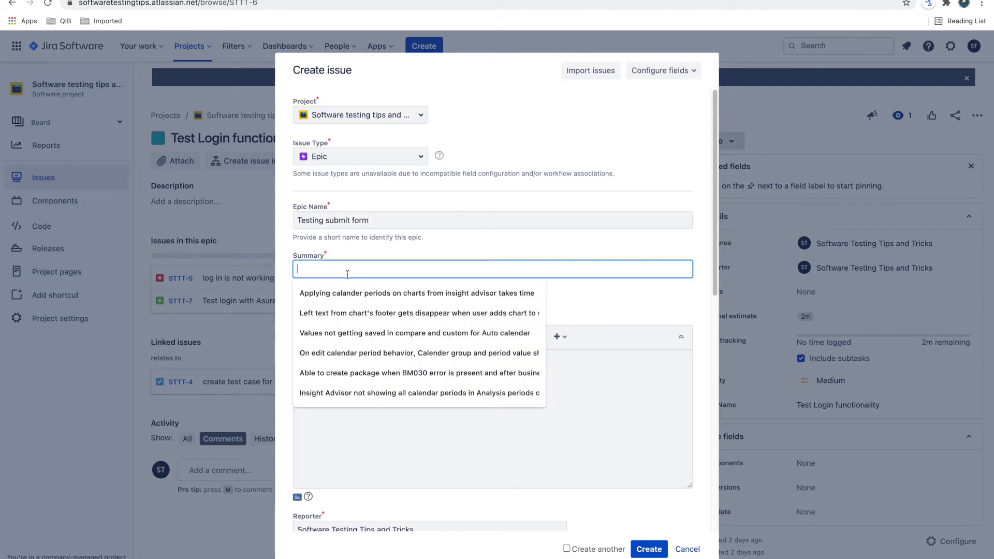
text(Test and )
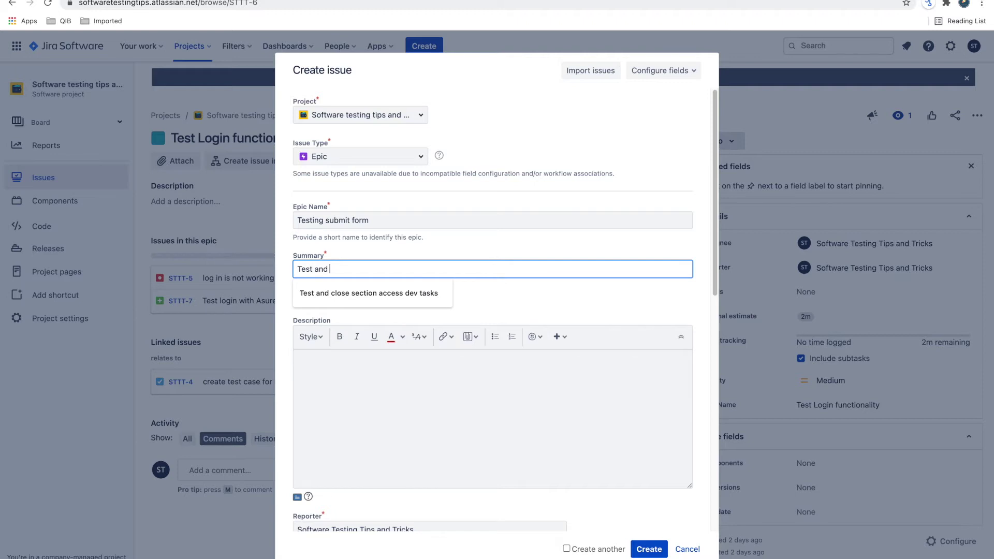
text(track submit form)
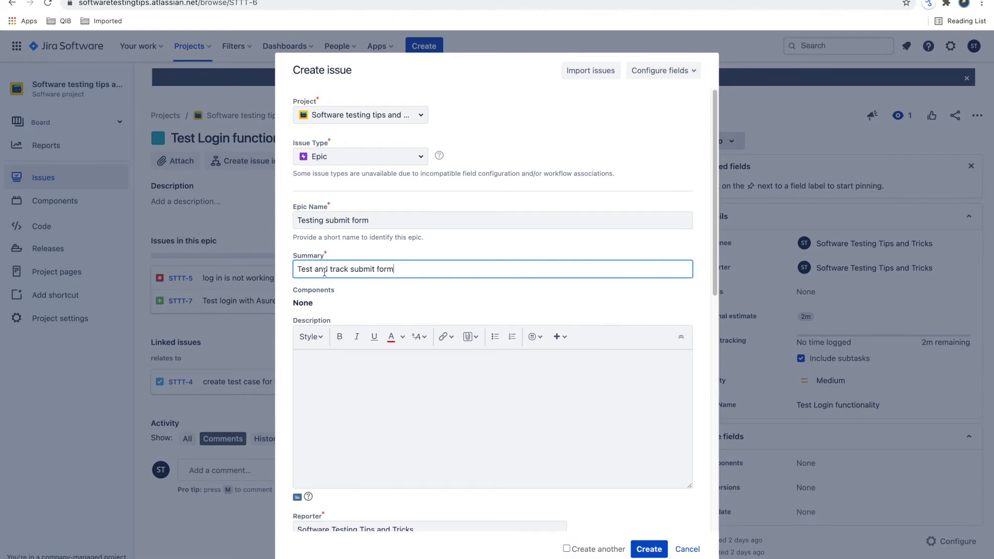
drag(330, 270, 245, 264)
key(BackSpace)
text(testing)
click(411, 309)
scroll(411, 307, down, 1)
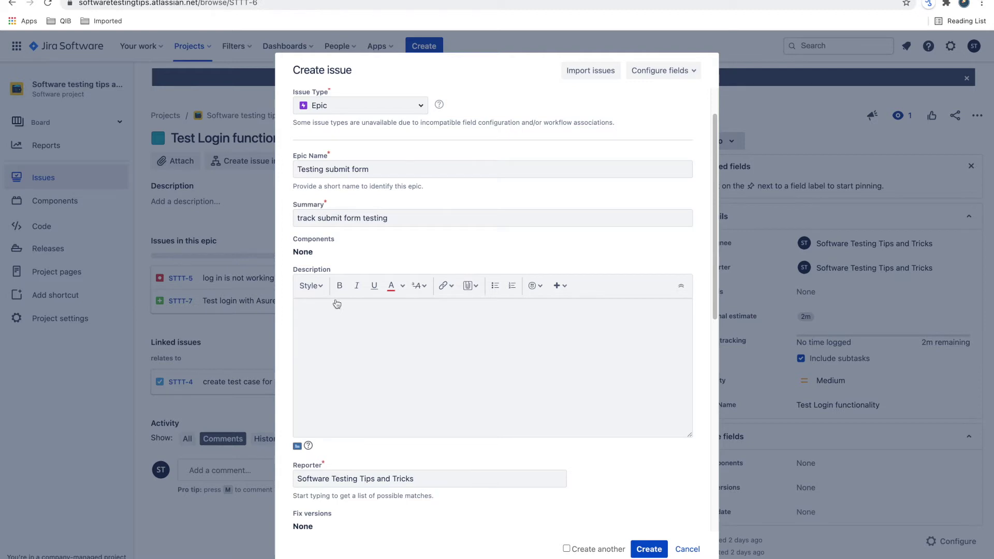
double_click(307, 218)
key(BackSpace)
click(356, 251)
Write a description with a "Help docks" heading, two empty dash lines, and "Desc" followed by "- submit for for this app, which includes"
click(355, 346)
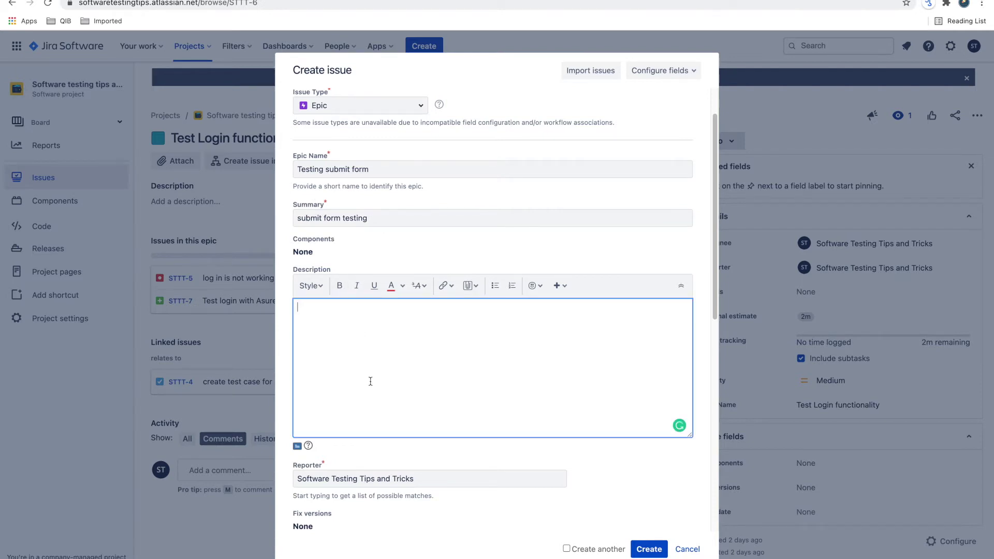
text(- )
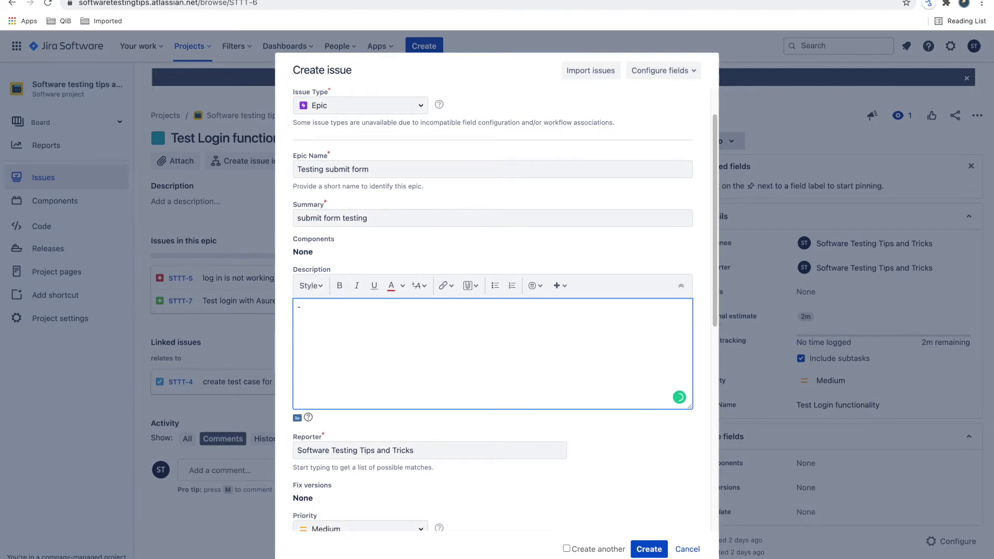
text(Help )
text(docks)
text(Des)
text(c - )
text(submit for )
text(for this app,)
text( which incl)
text(udes)
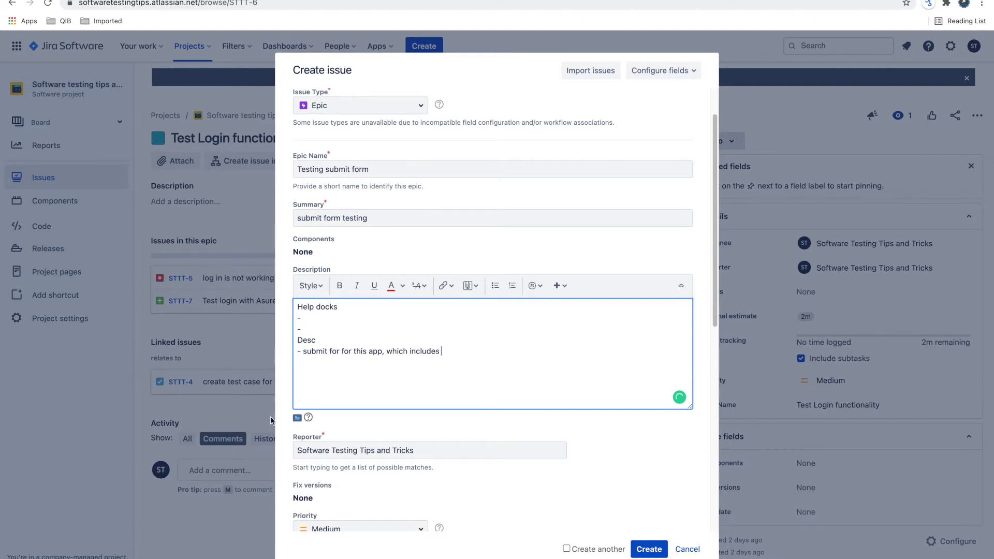
Set the new epic's priority to High
scroll(412, 395, down, 3)
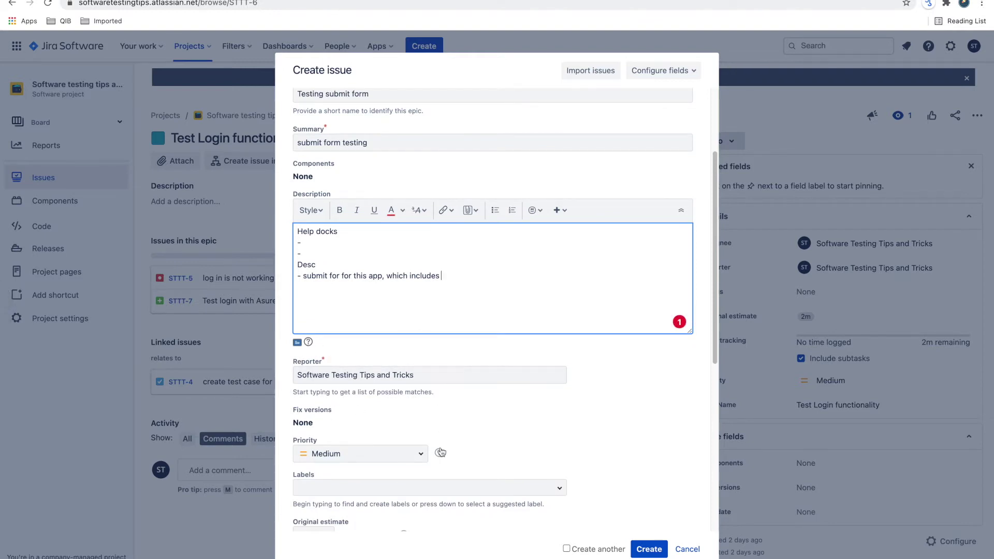
scroll(443, 325, down, 3)
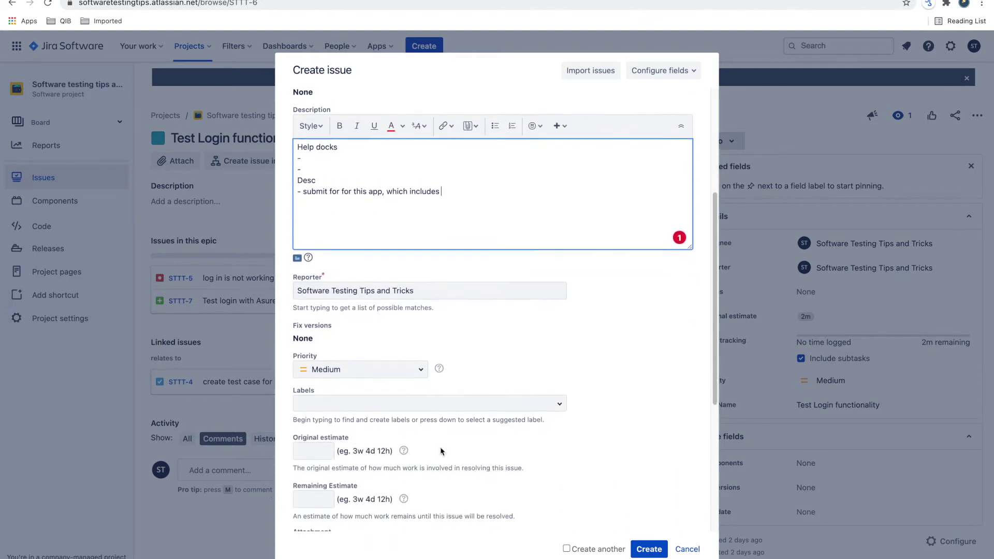
click(412, 356)
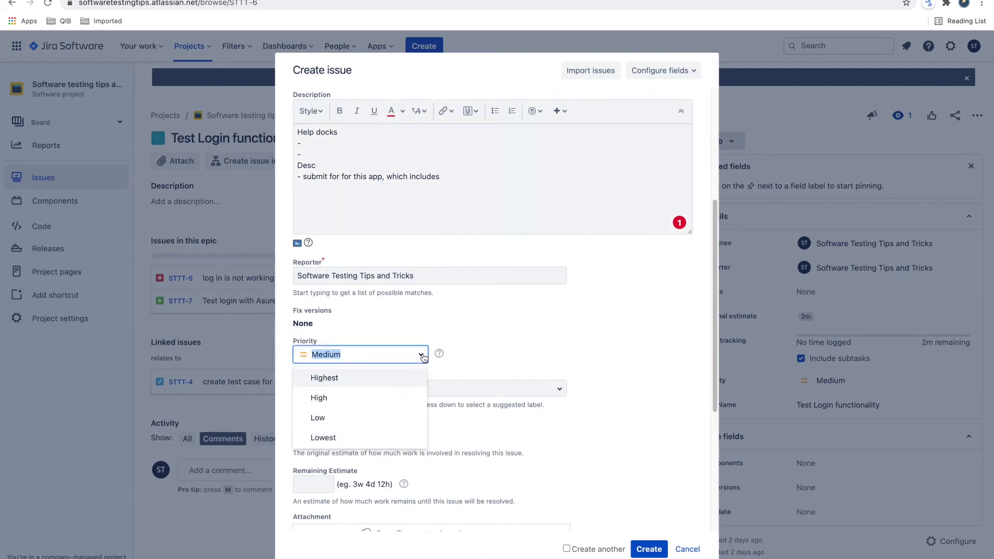
click(407, 398)
click(430, 325)
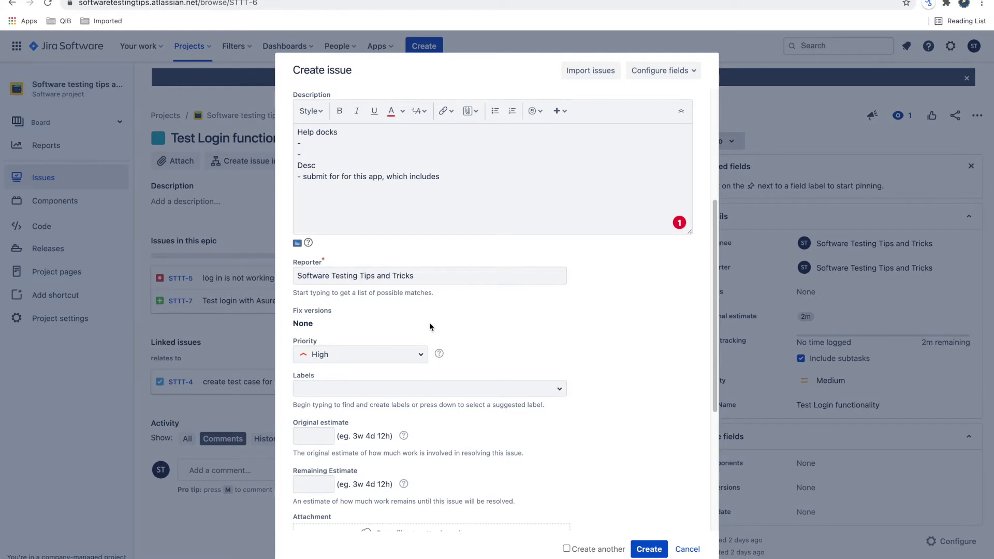
Add the new label "Testsubmit" to the epic
scroll(430, 322, down, 3)
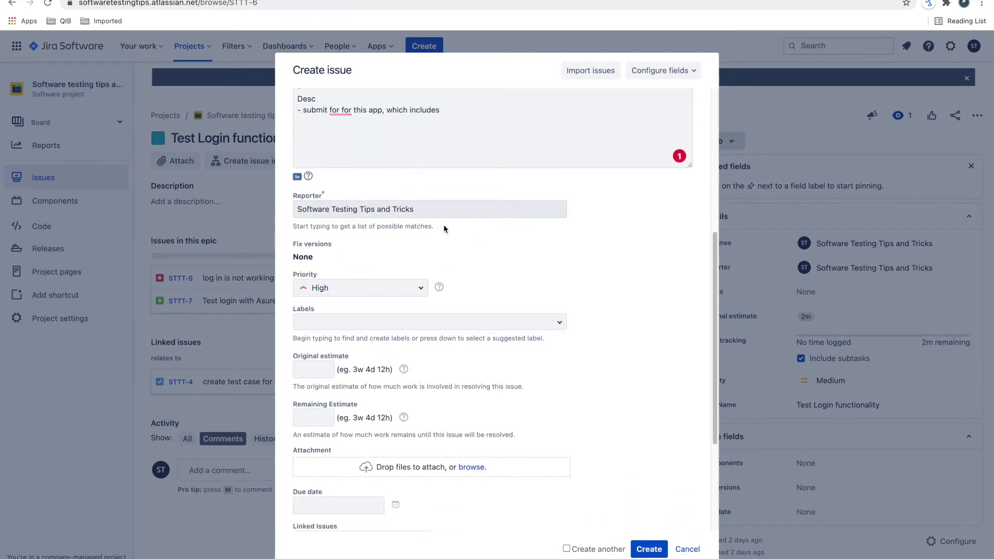
scroll(456, 264, down, 3)
click(454, 252)
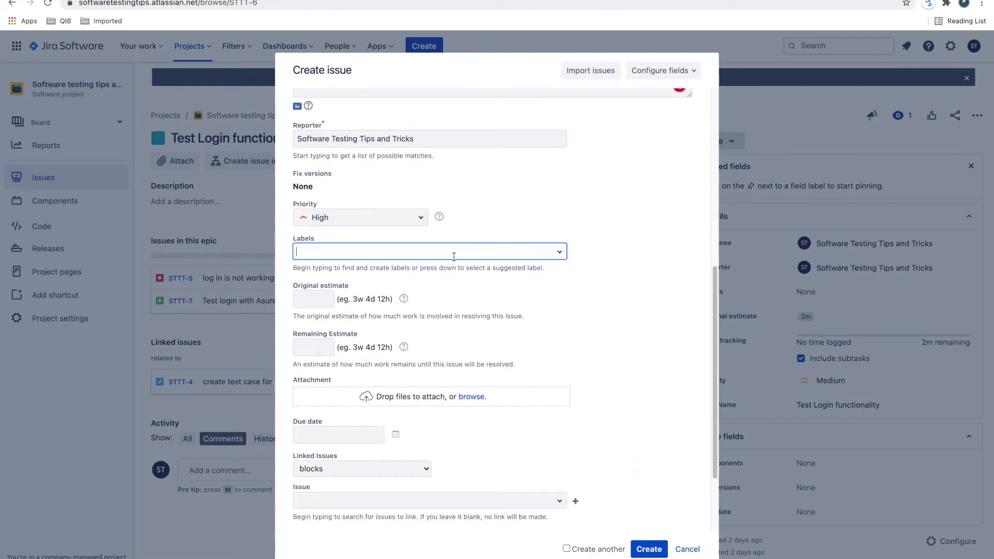
text(Test)
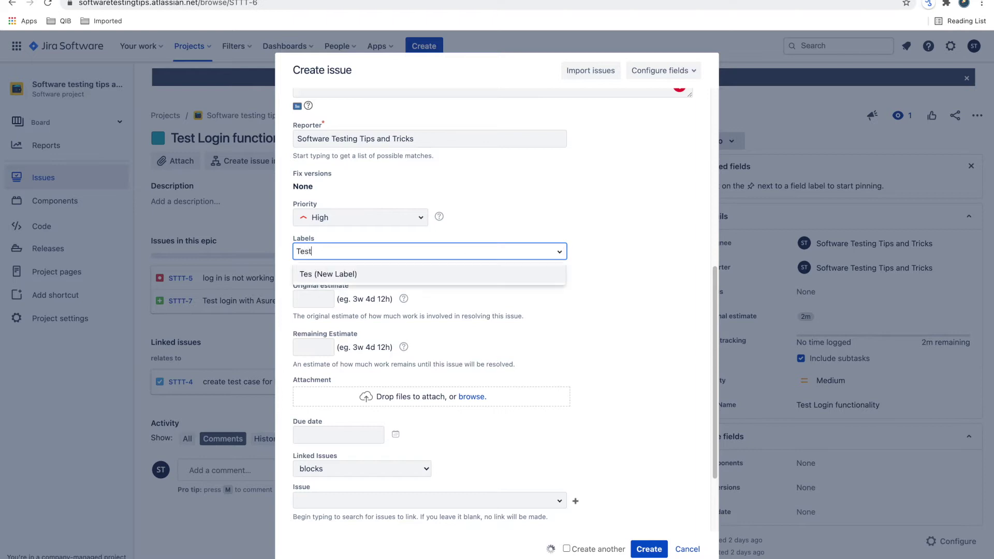
text(submit)
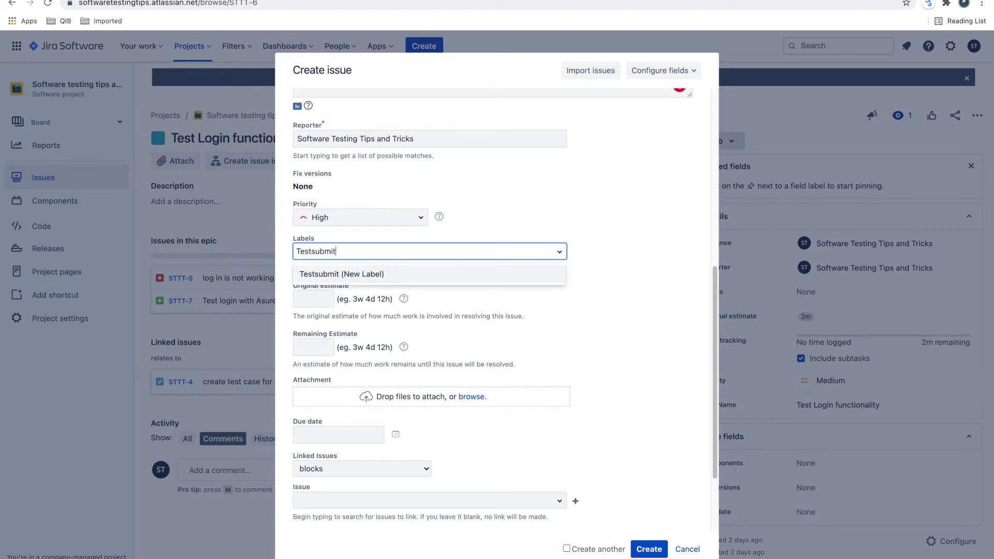
key(Return)
click(523, 190)
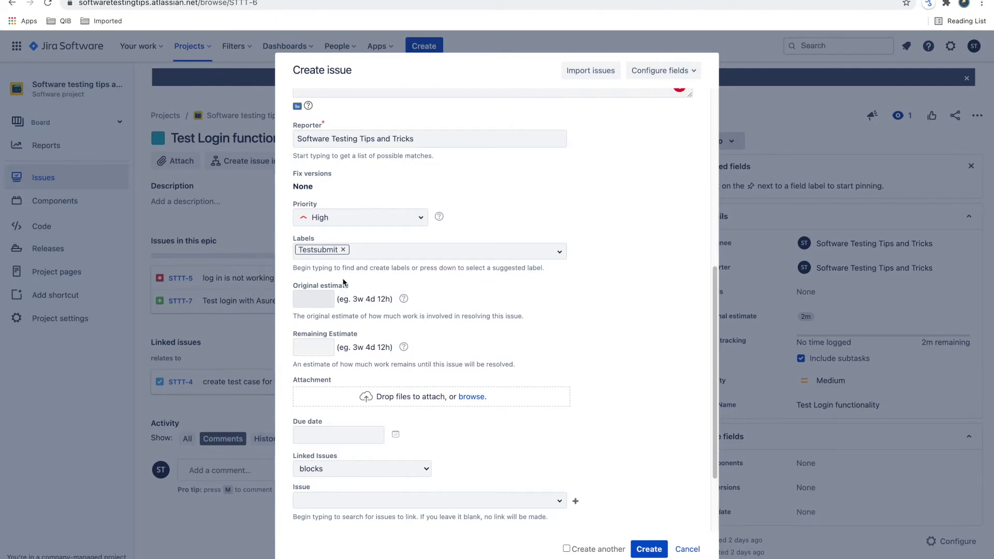
Set the epic's original estimate to 6
scroll(321, 294, down, 1)
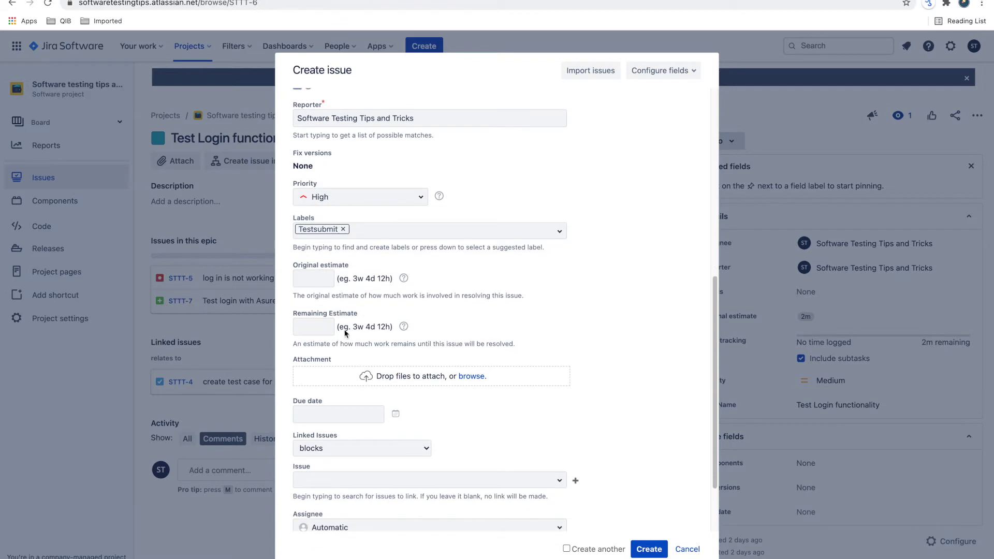
click(316, 282)
text(6)
key(Tab)
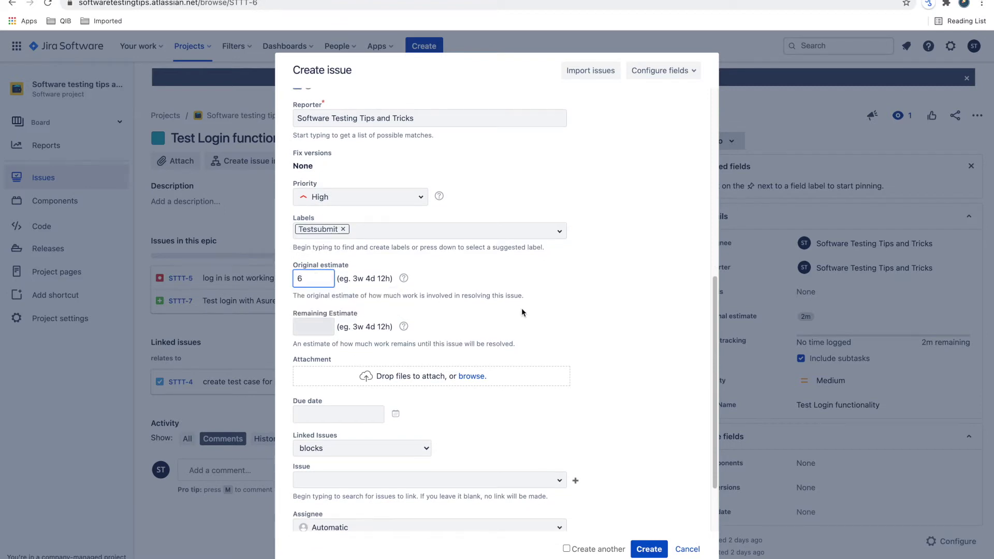
scroll(521, 312, down, 3)
click(444, 330)
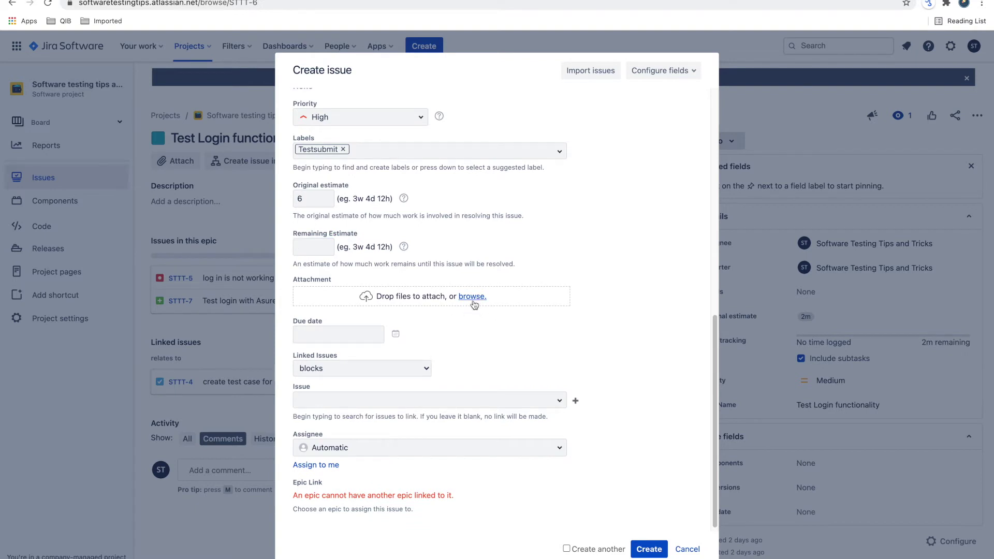
scroll(457, 336, down, 1)
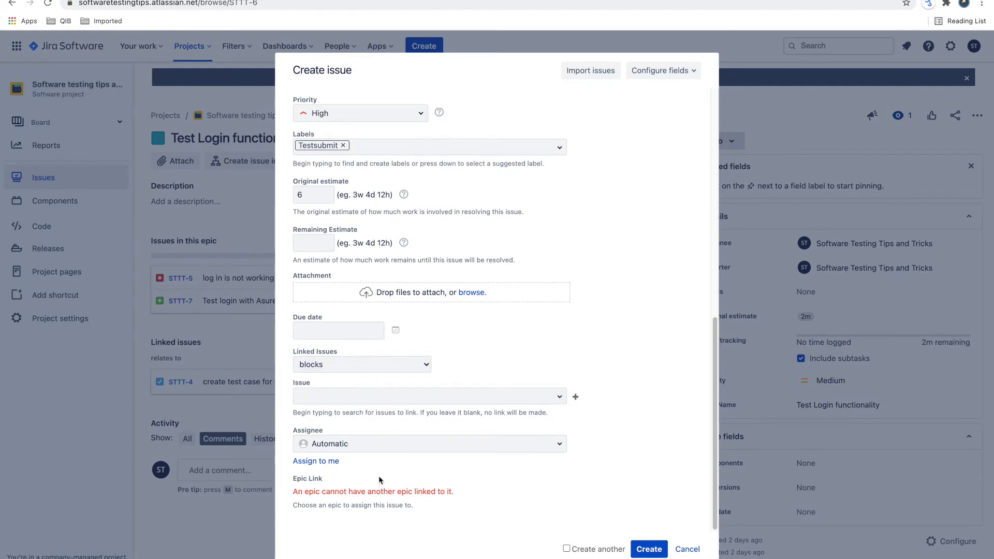
Assign the epic to yourself, then create it and open the created issue
click(321, 462)
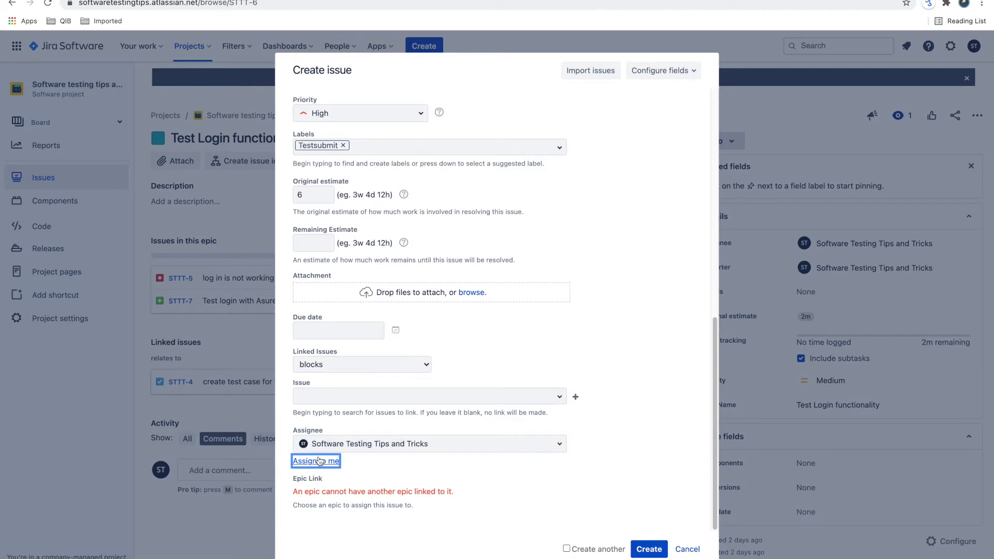
click(650, 549)
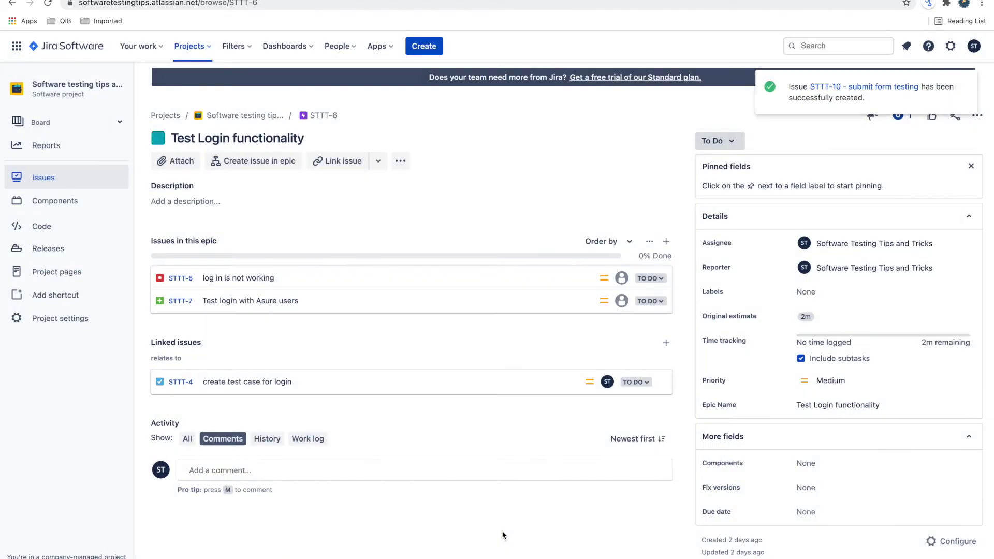
click(865, 87)
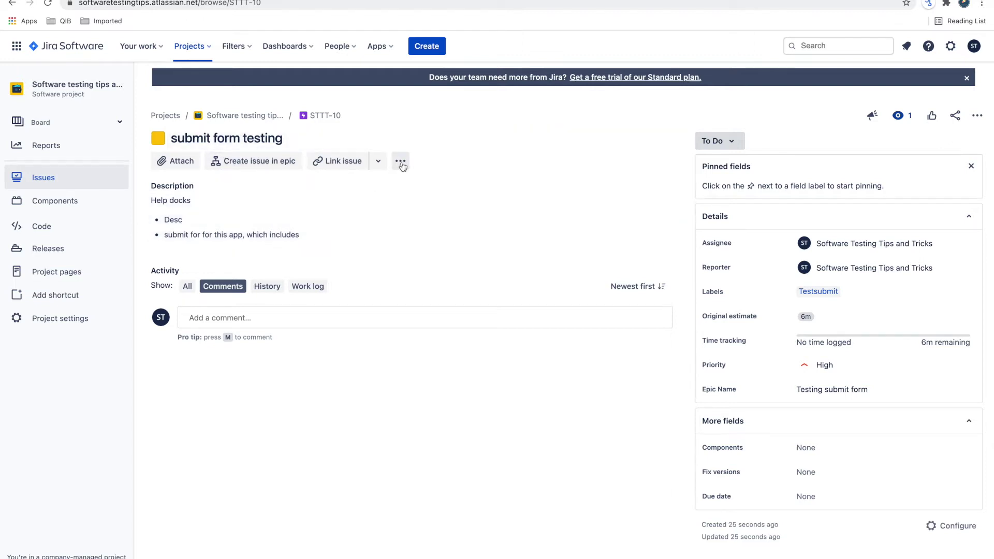
Start a new issue of type Bug with the summary "Submit button is not getting enabled"
click(424, 46)
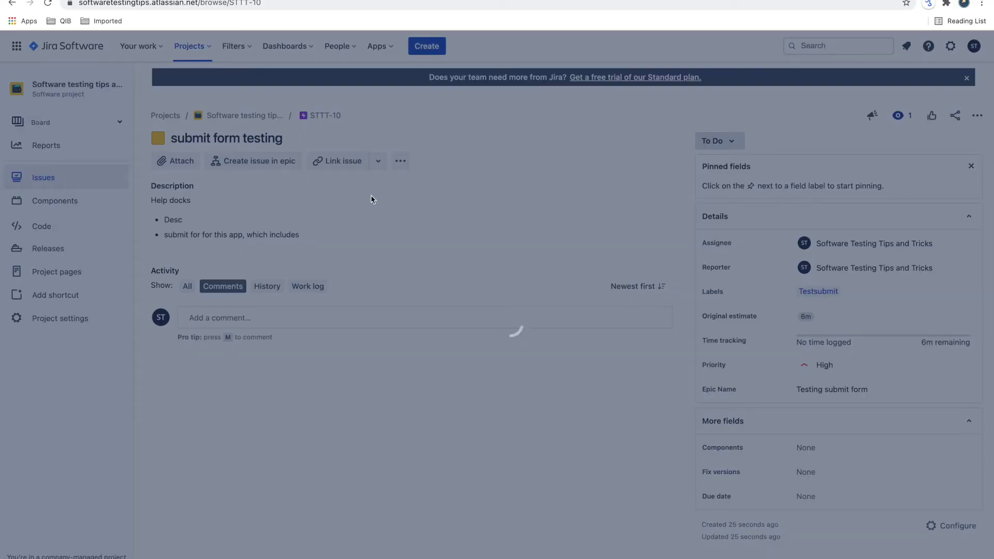
click(391, 155)
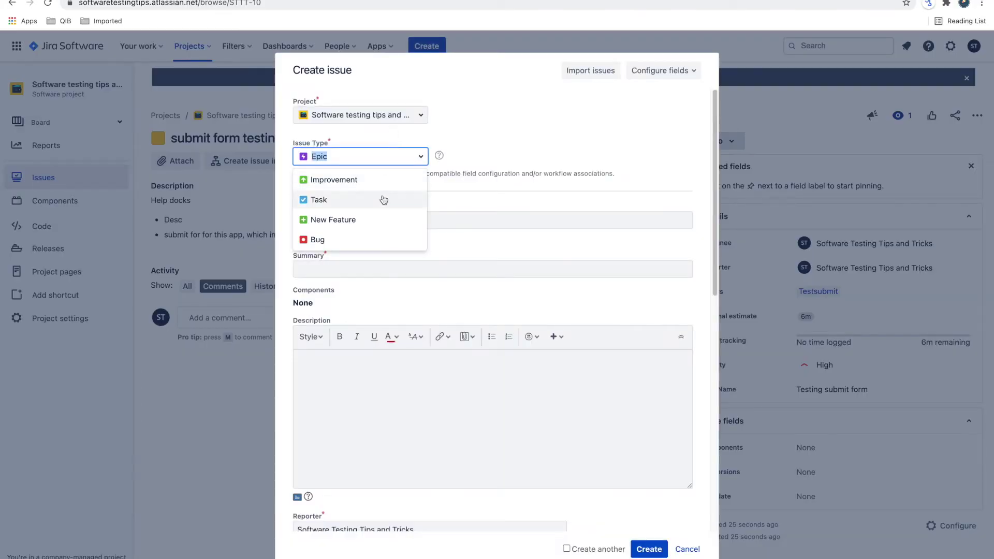
click(370, 239)
click(387, 224)
text(Su)
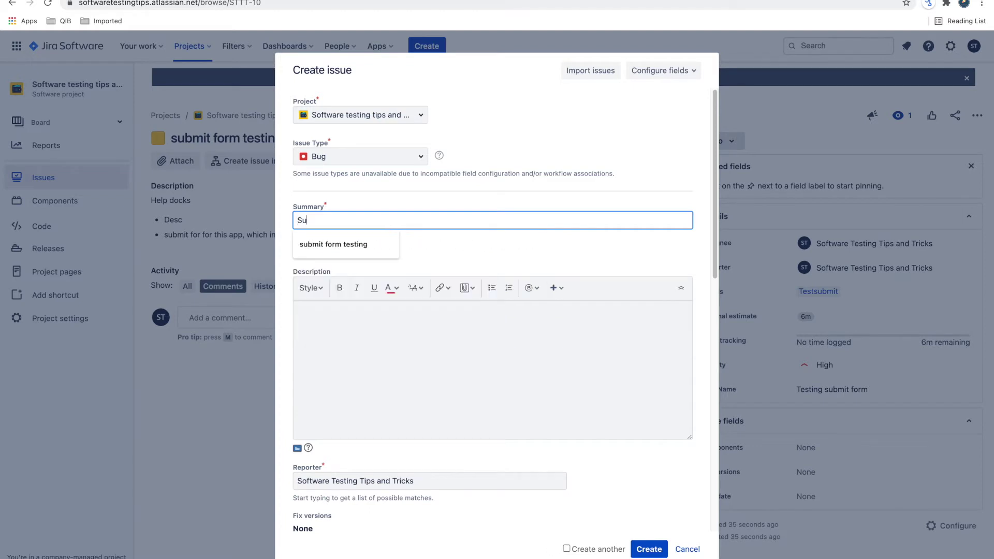
text(bmit button is not ge)
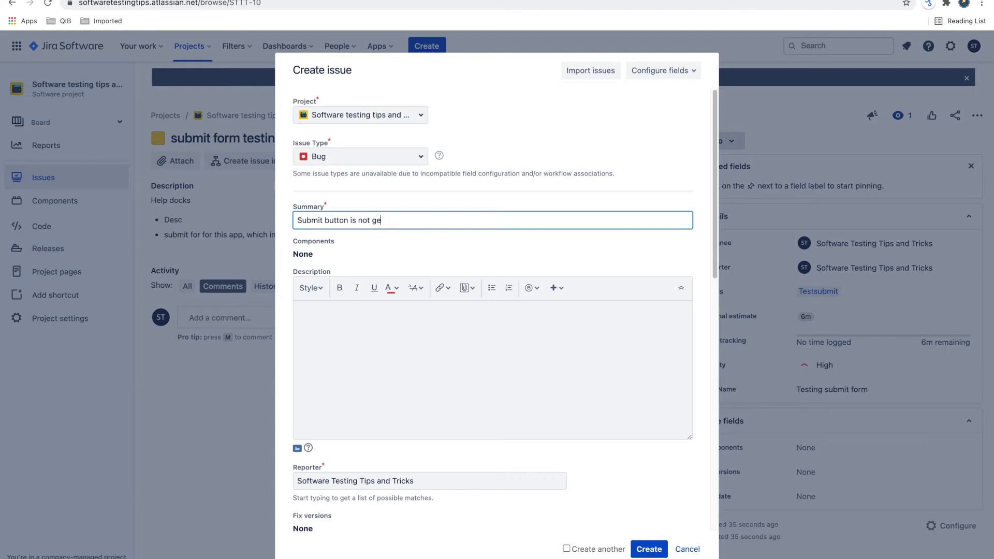
text(tting enabled)
Write the bug's description as "Issue steps", a line with a single dash, and "Attachments"
click(382, 332)
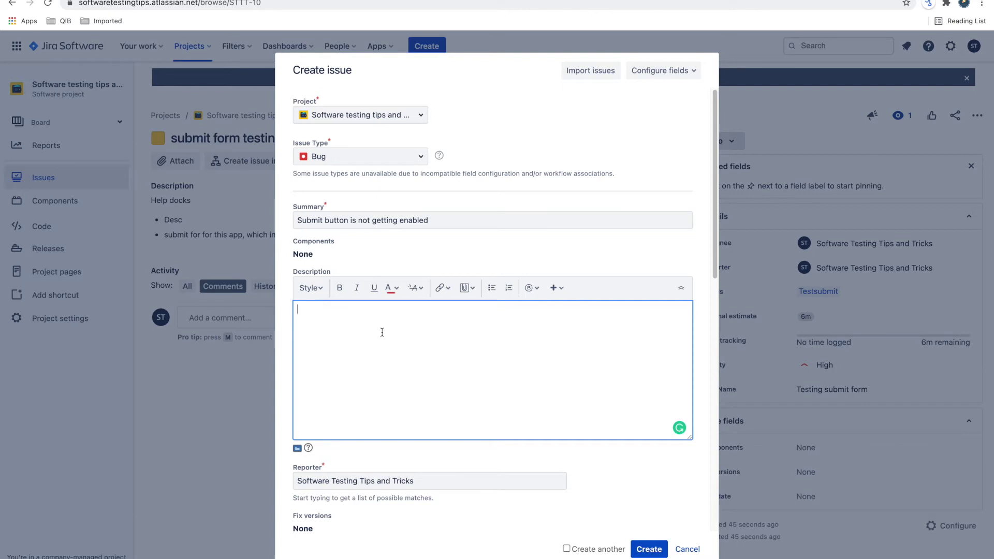
scroll(382, 331, down, 1)
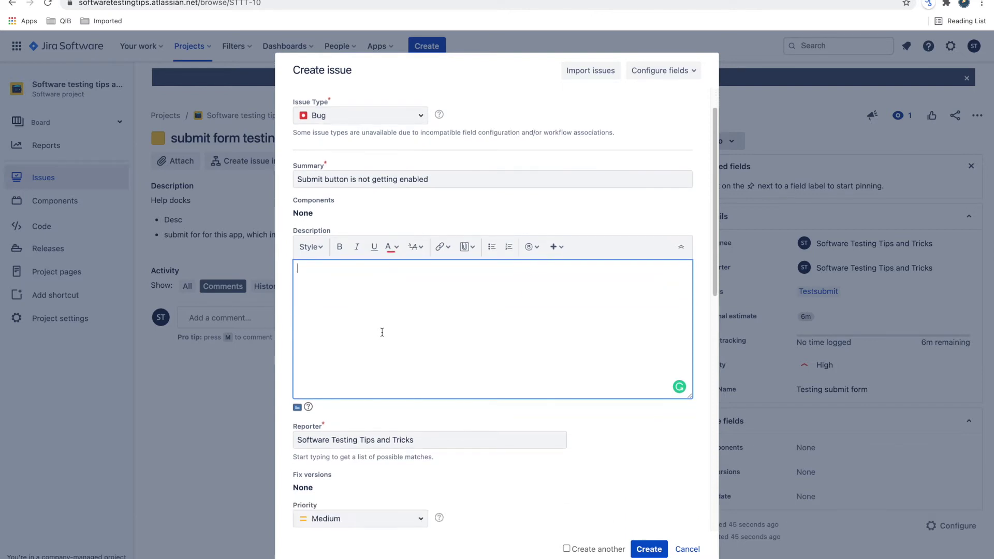
text(Issue step)
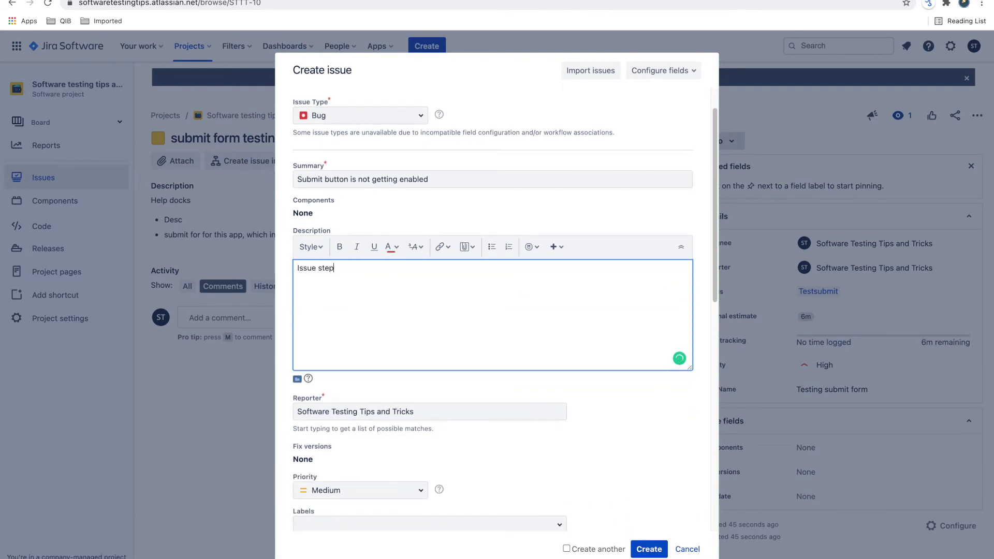
text(s)
key(Return)
text(Attachmen)
Set the bug's priority to Highest
scroll(361, 364, down, 3)
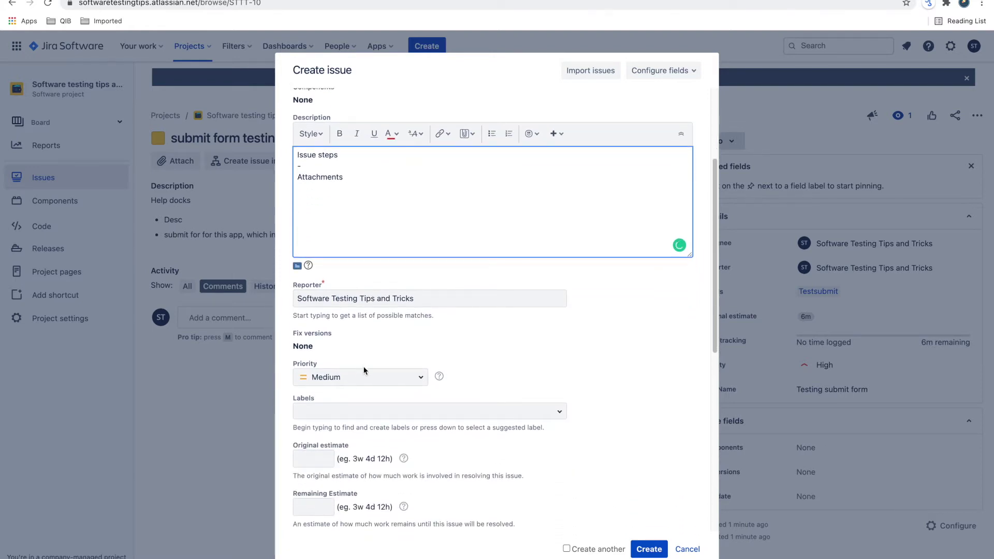
scroll(364, 347, down, 2)
click(359, 326)
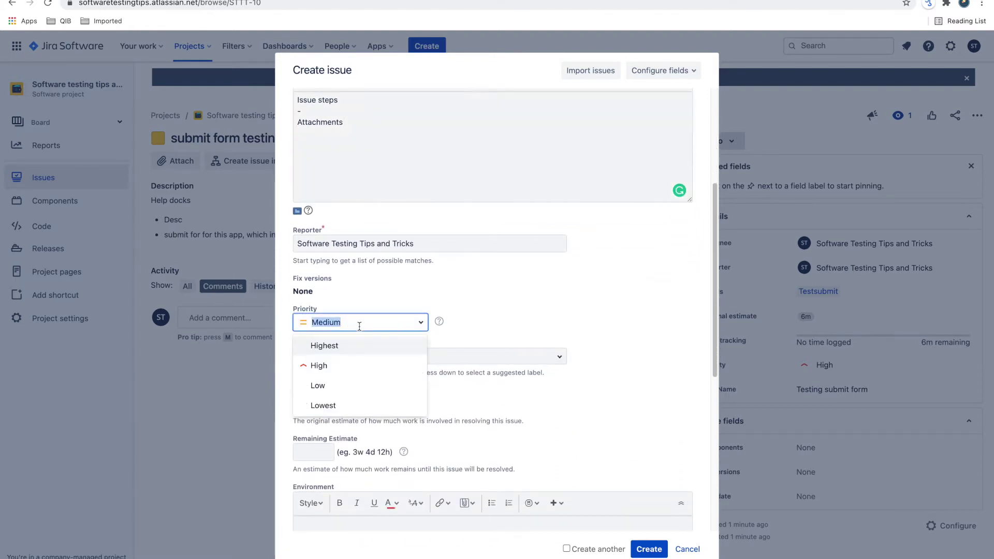
click(354, 345)
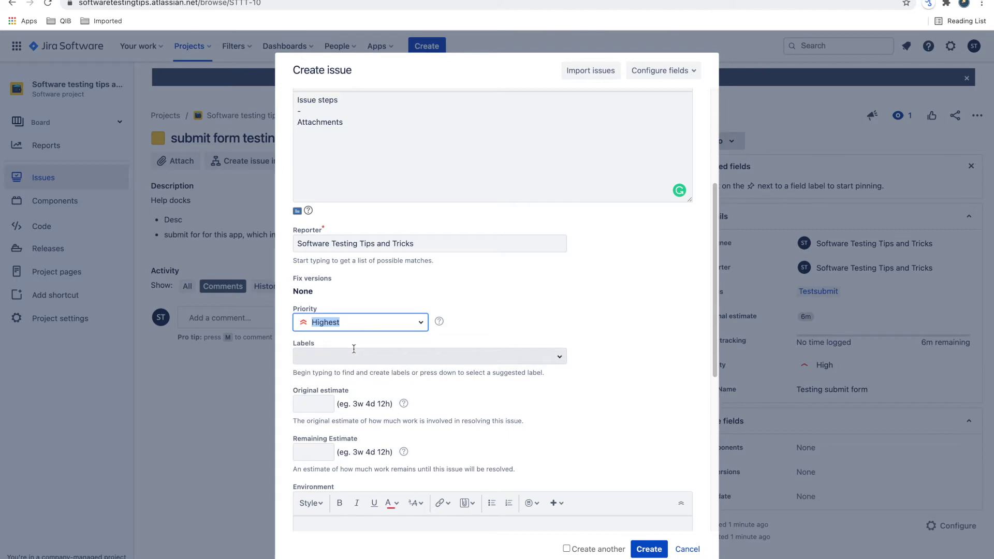
click(473, 294)
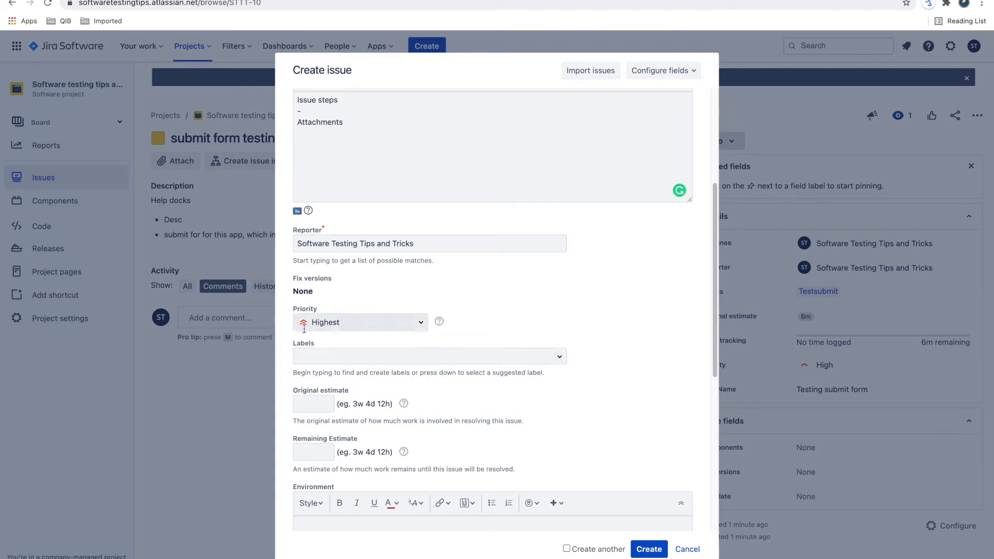
Add the new label "Submit_bugs" to the bug
scroll(368, 352, down, 5)
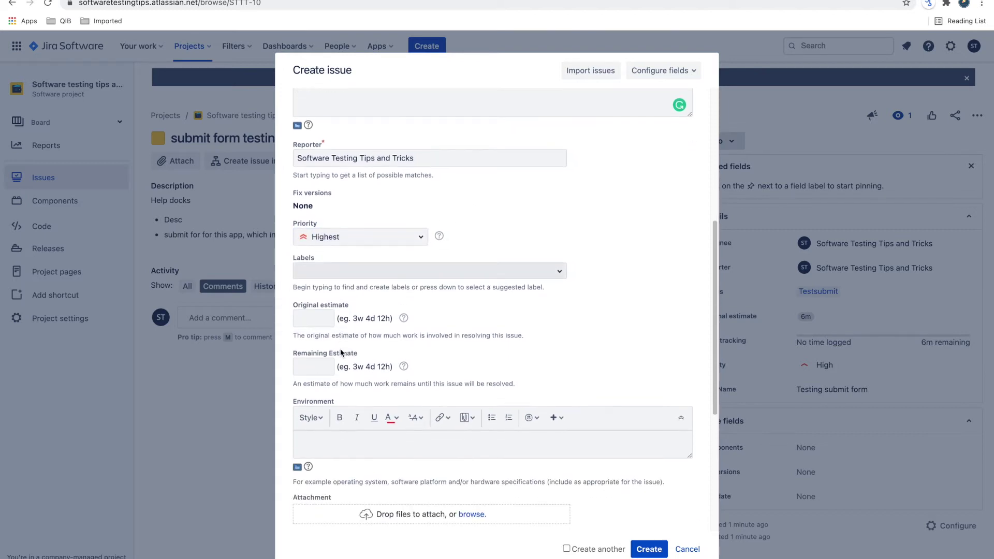
click(372, 231)
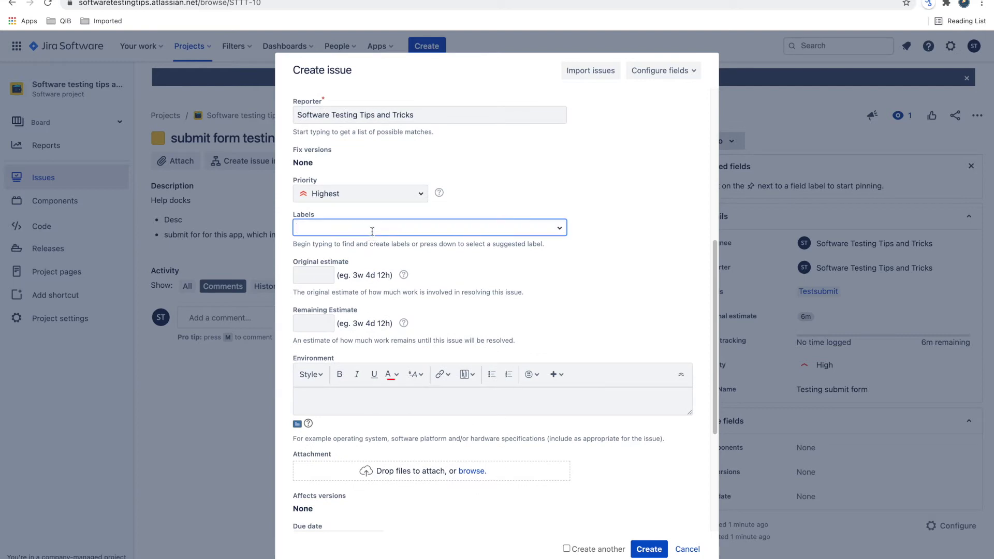
text(Submi)
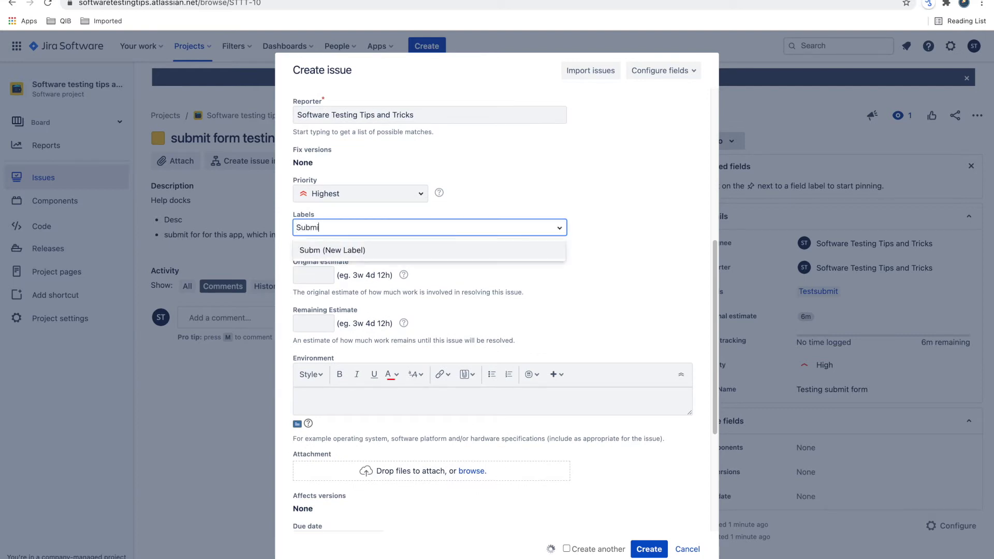
text(t_bugs)
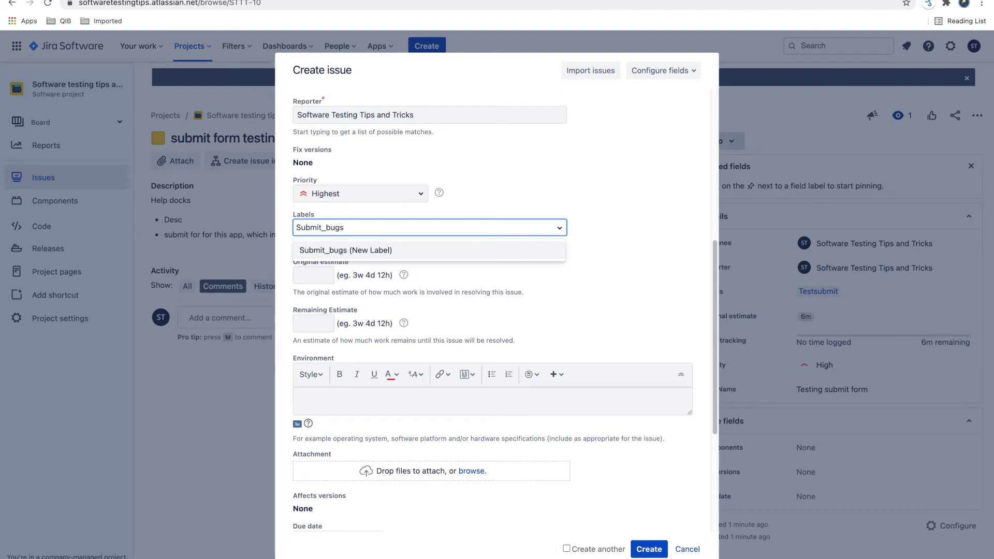
key(Return)
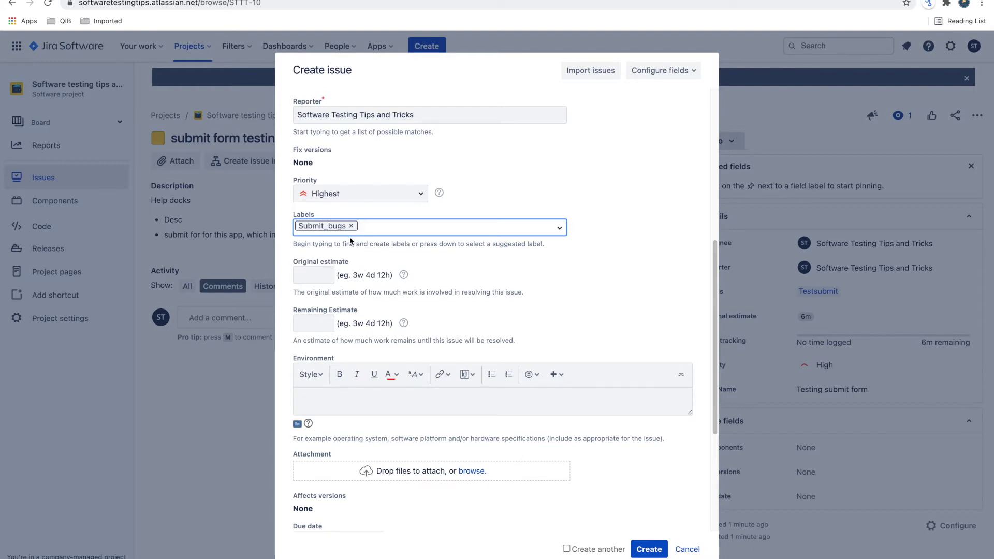
Review the bug's estimate, environment, attachment, due date and linked issue fields without filling them in
click(314, 274)
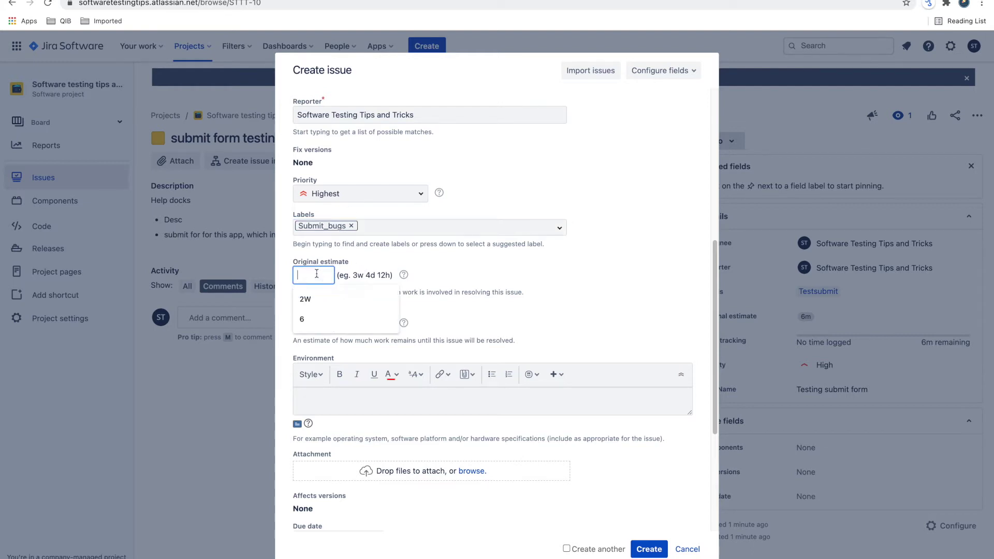
click(476, 275)
scroll(377, 332, down, 2)
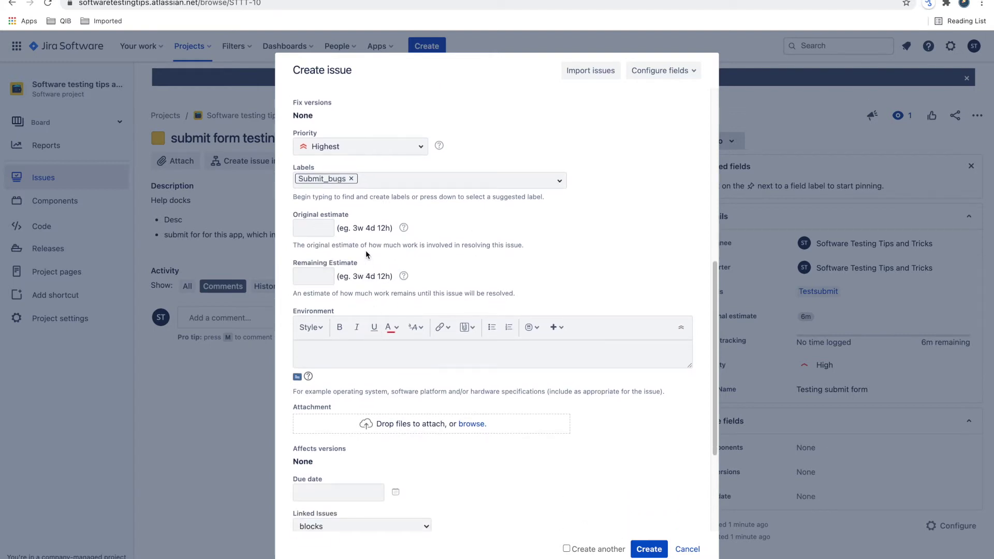
scroll(366, 251, down, 1)
scroll(366, 250, down, 2)
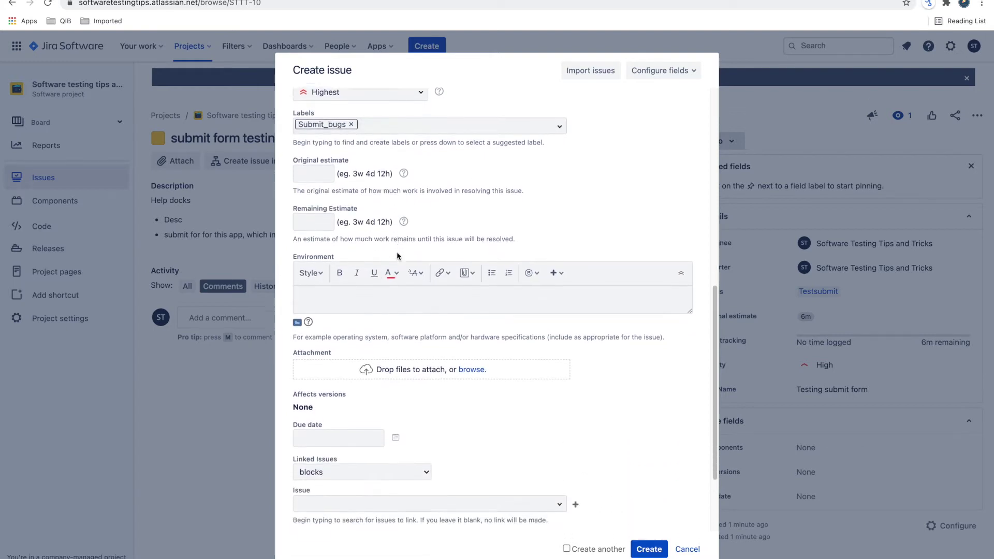
scroll(304, 183, down, 3)
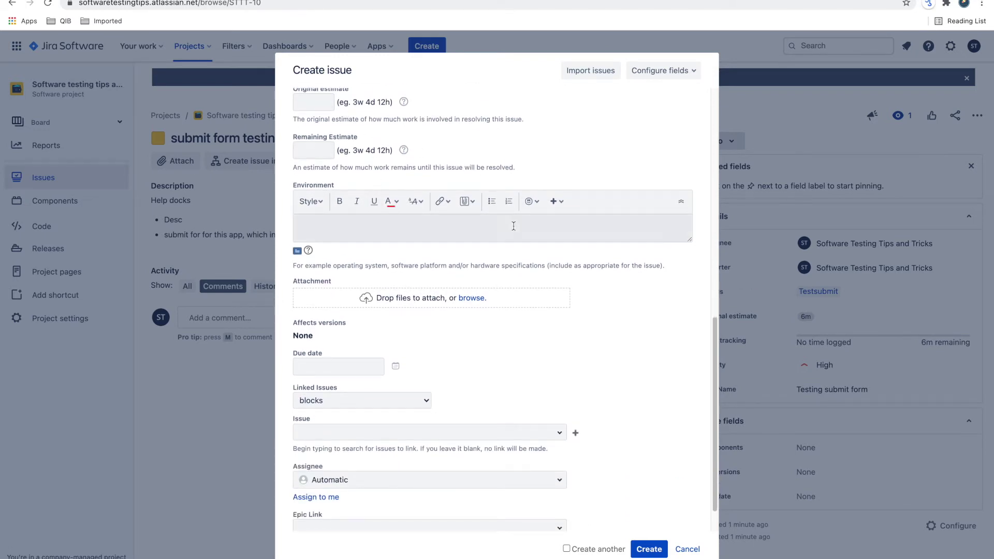
scroll(492, 202, down, 2)
click(492, 197)
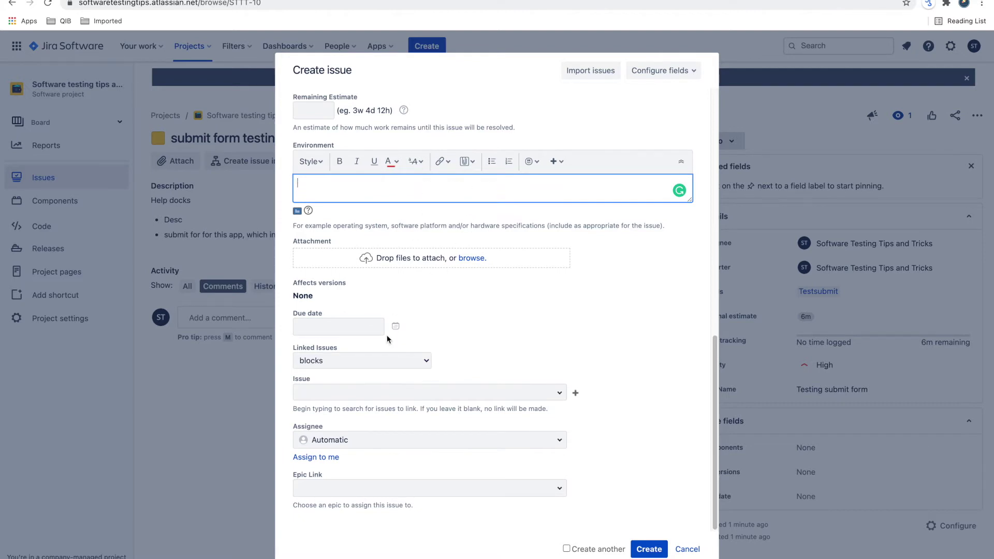
click(421, 295)
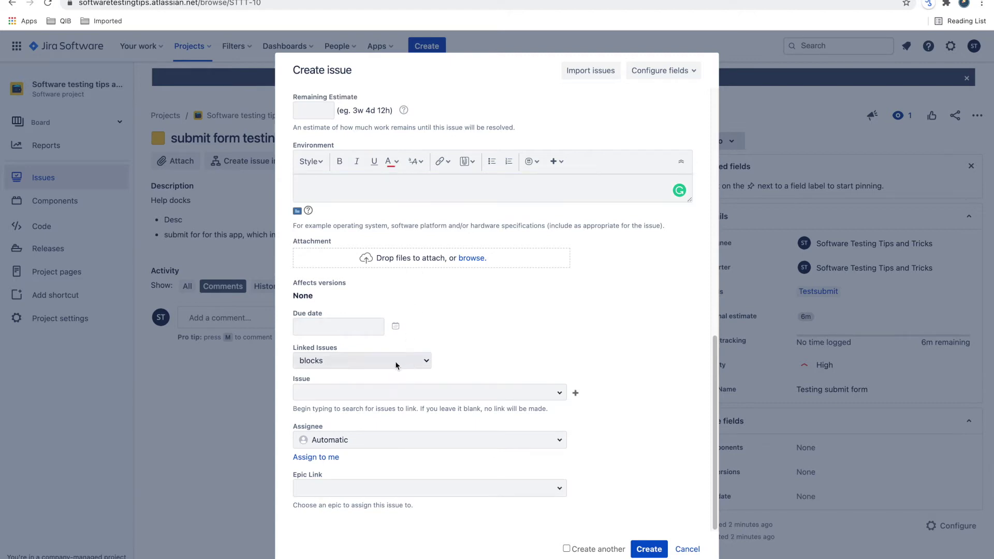
click(374, 390)
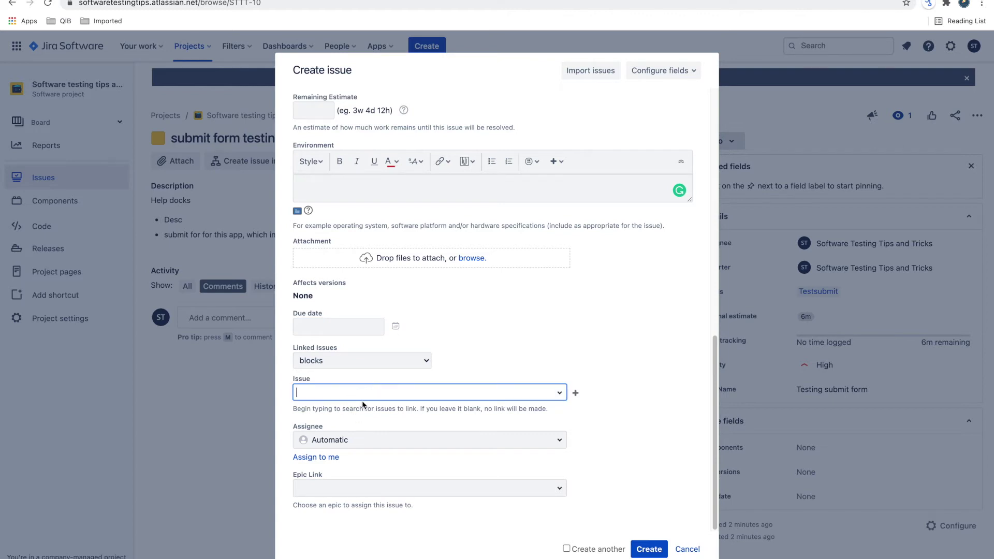
Link the bug to the epic "Testing submit form" and create it
click(388, 488)
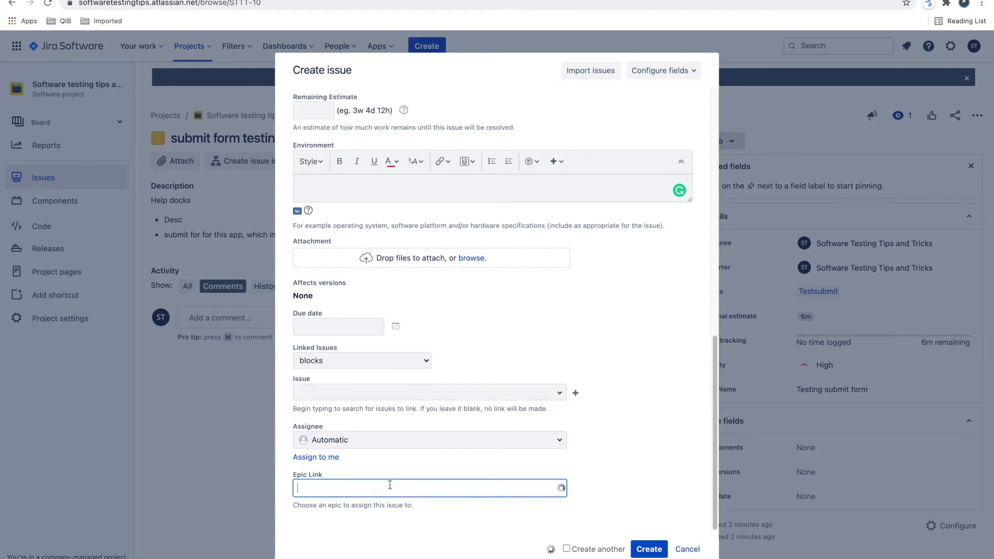
click(390, 552)
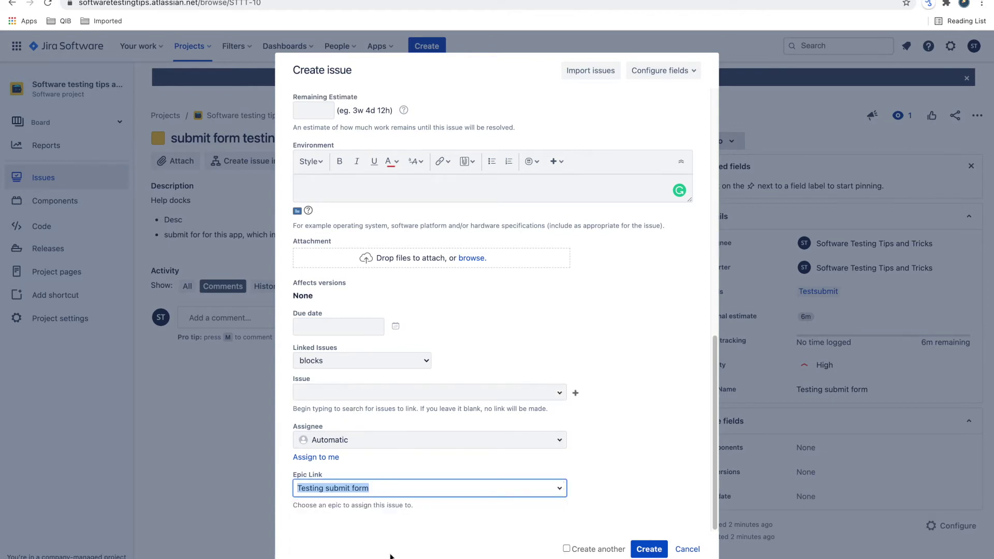
click(648, 549)
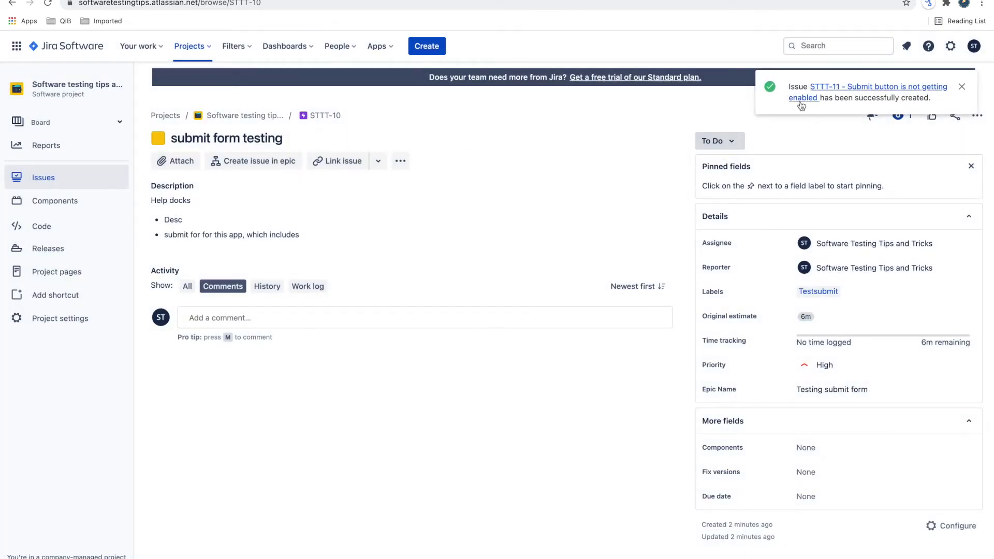
Reload the epic's page and open the bug "Submit button is not getting enabled" from its issues
click(634, 3)
key(Return)
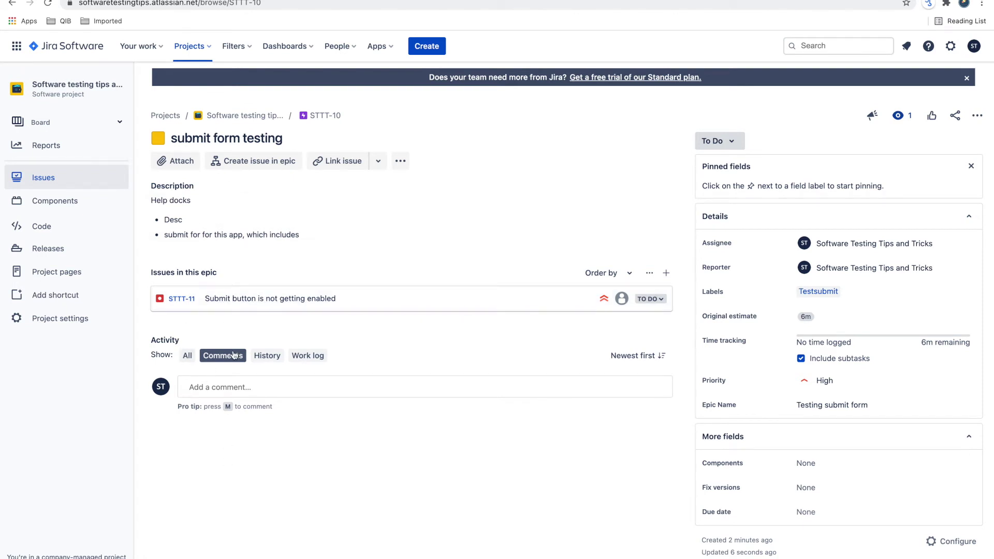
click(181, 299)
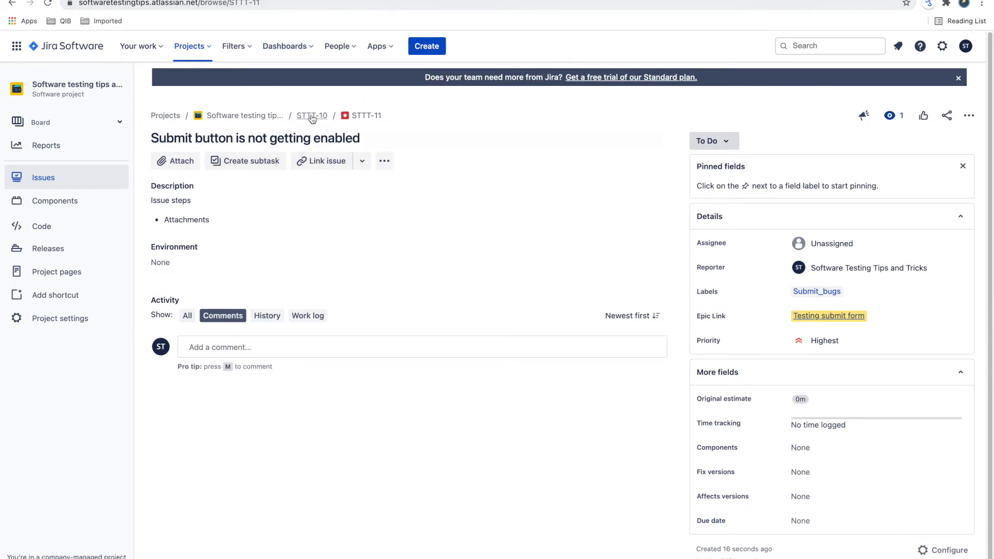
Start creating another issue in the same project with the issue type Task
click(281, 4)
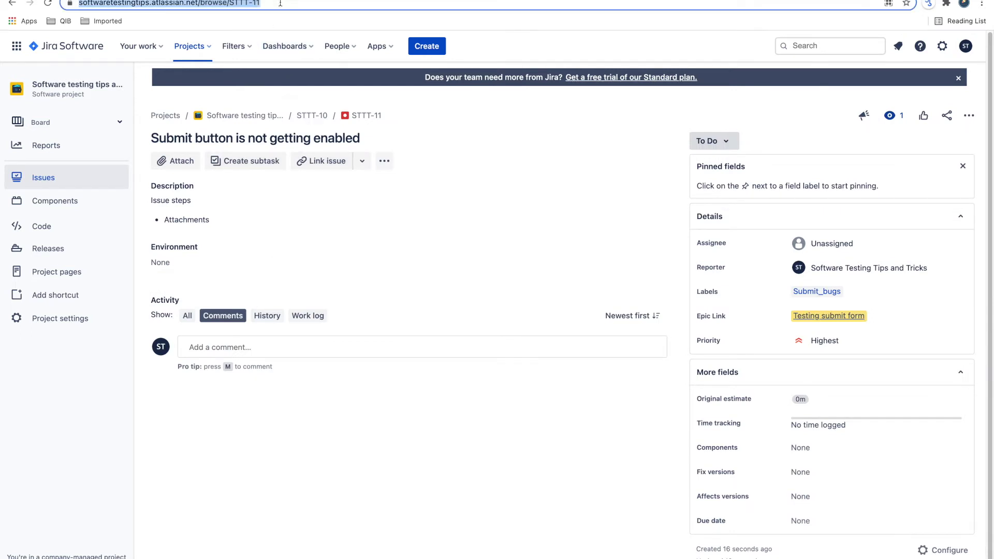
click(335, 218)
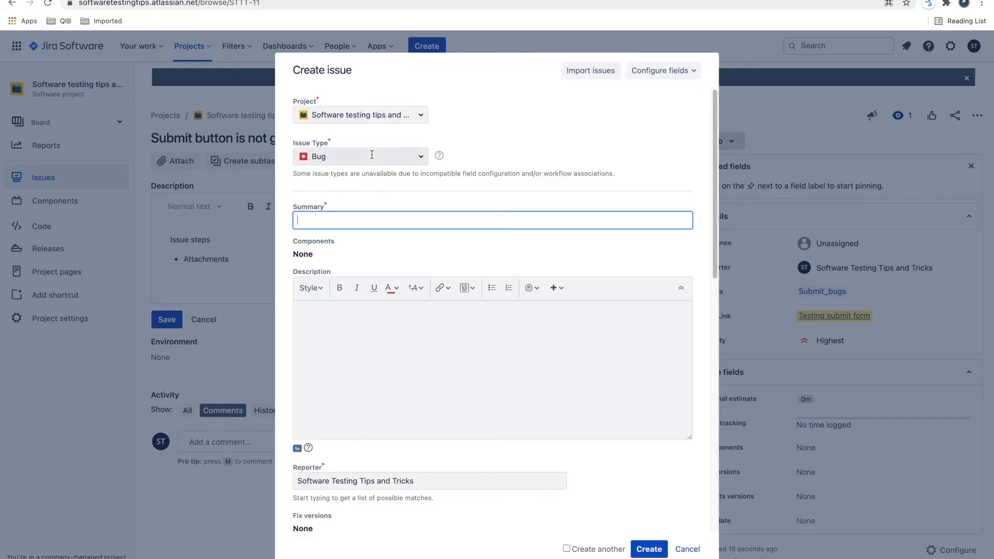
click(371, 160)
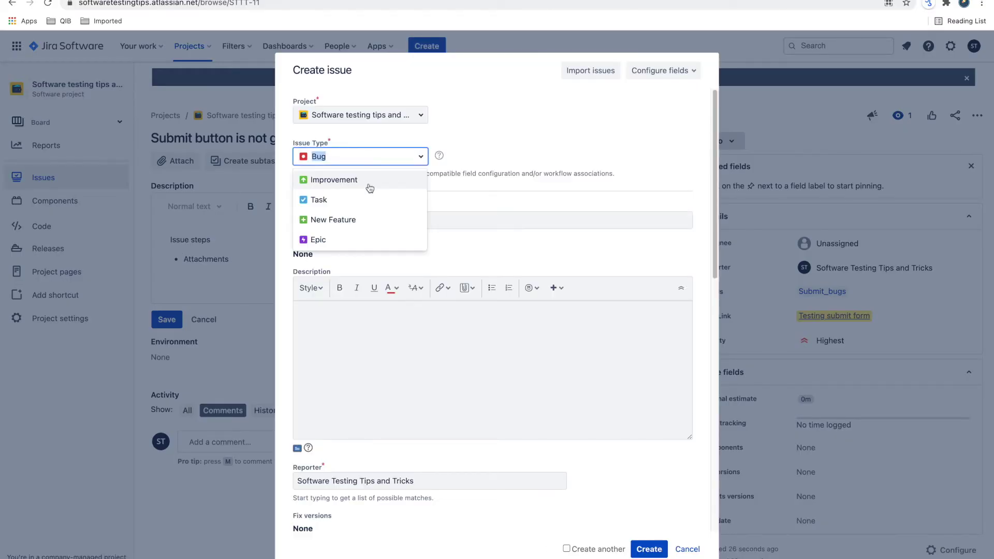
click(365, 200)
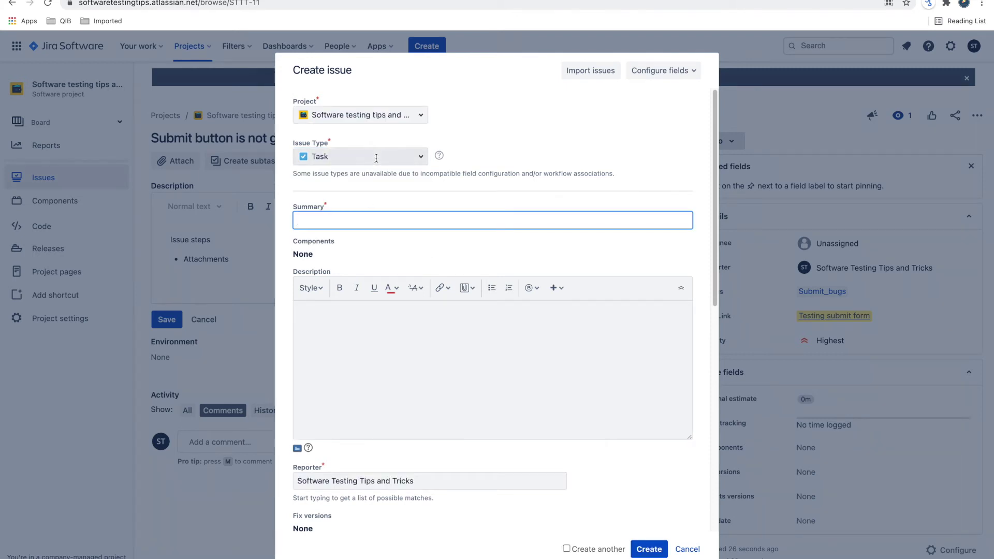
click(376, 158)
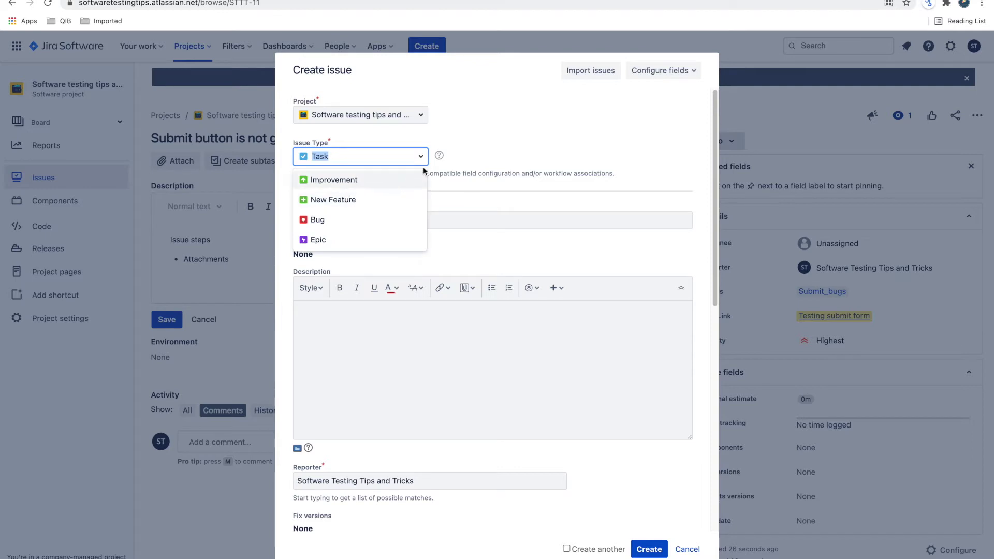
click(366, 207)
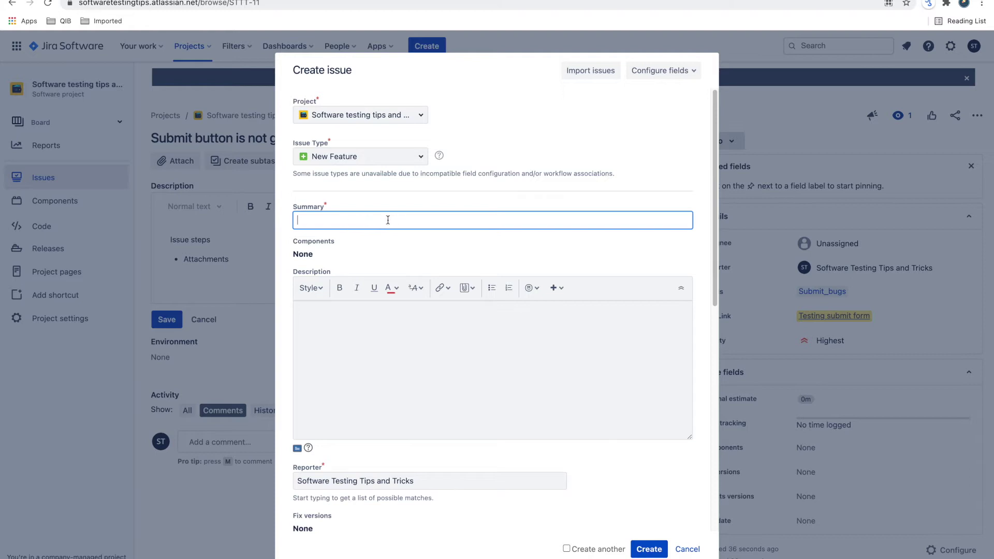
click(371, 157)
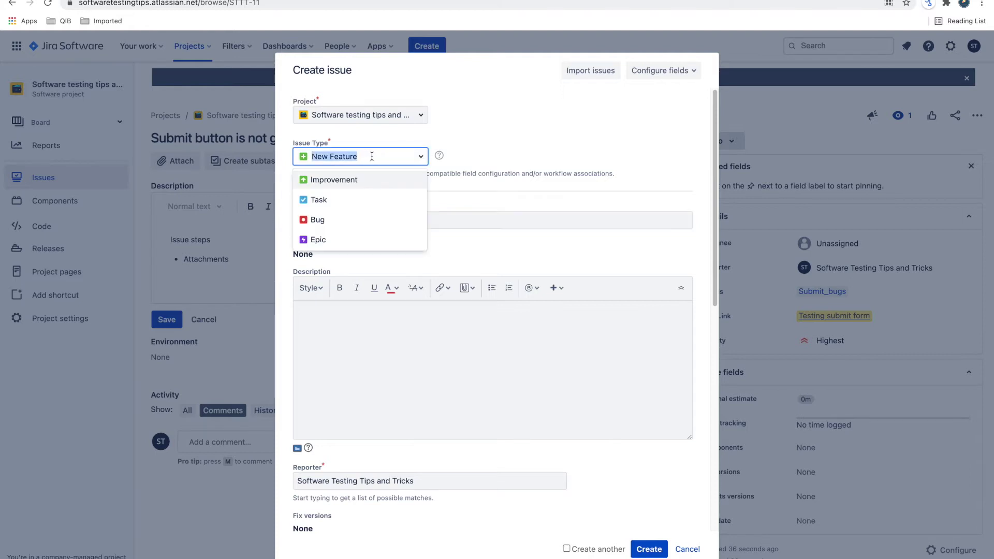
click(354, 200)
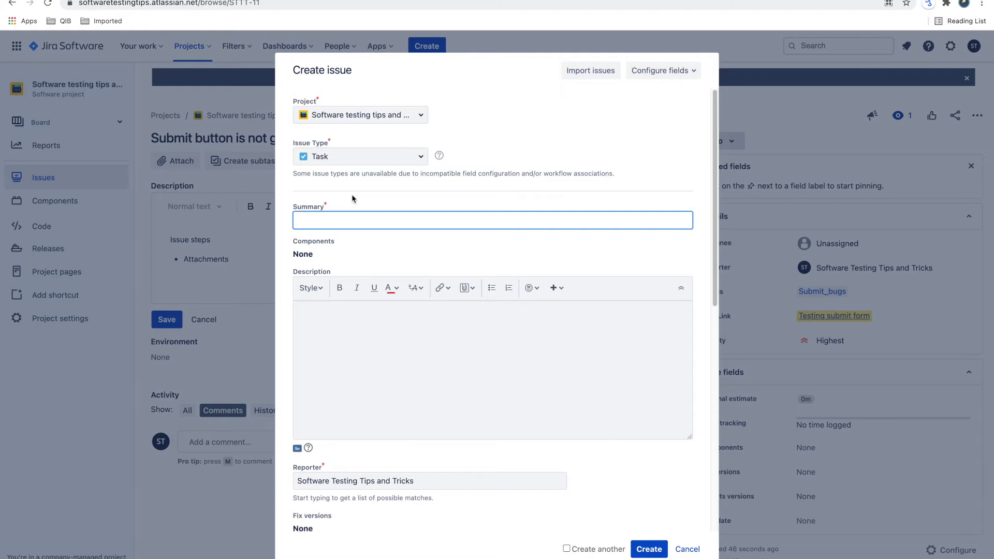
Give the new task the summary "create test cases for submit form"
text(create )
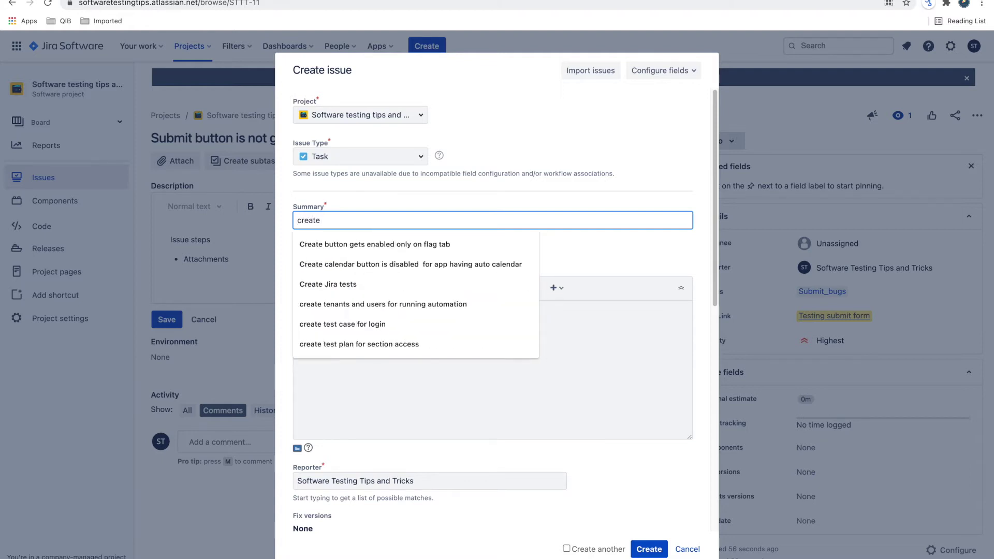
text(test caswe)
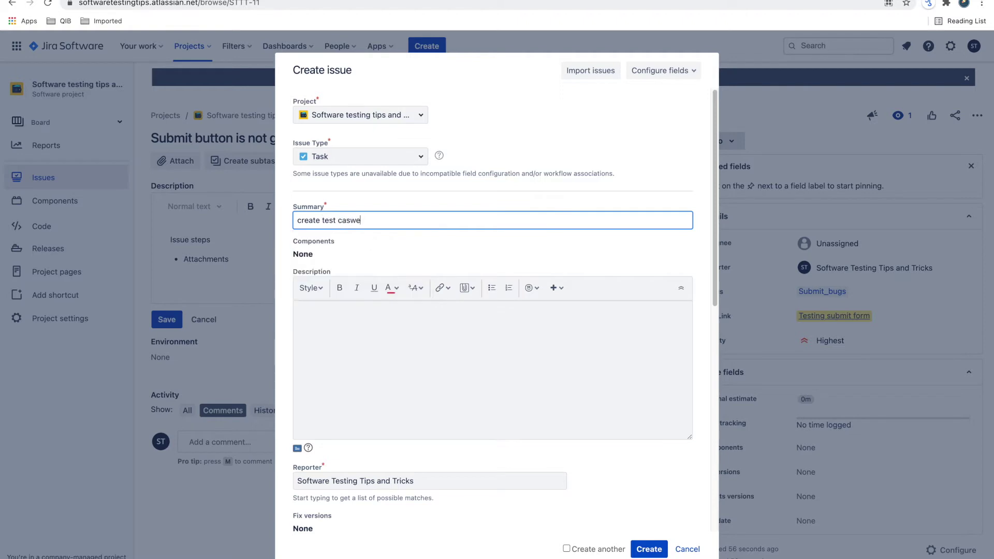
key(BackSpace)
key(BackSpace)
text(es for submit form)
click(375, 254)
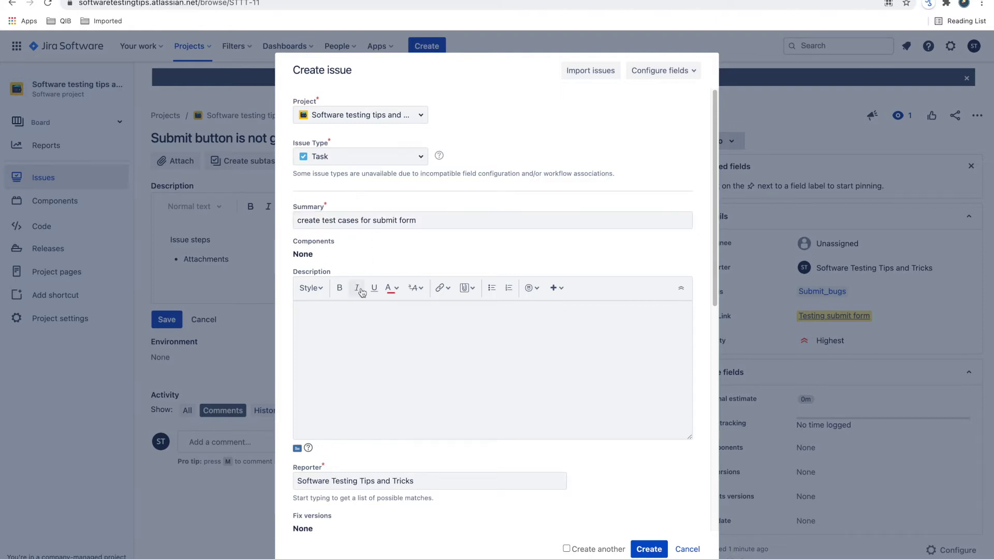
Link the new task to the epic "Testing submit form"
scroll(410, 251, down, 9)
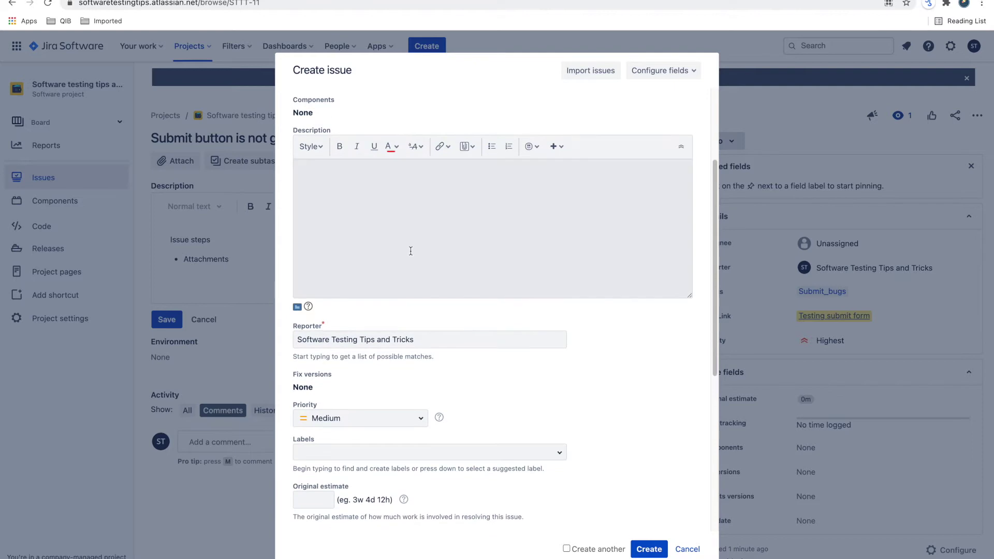
click(401, 484)
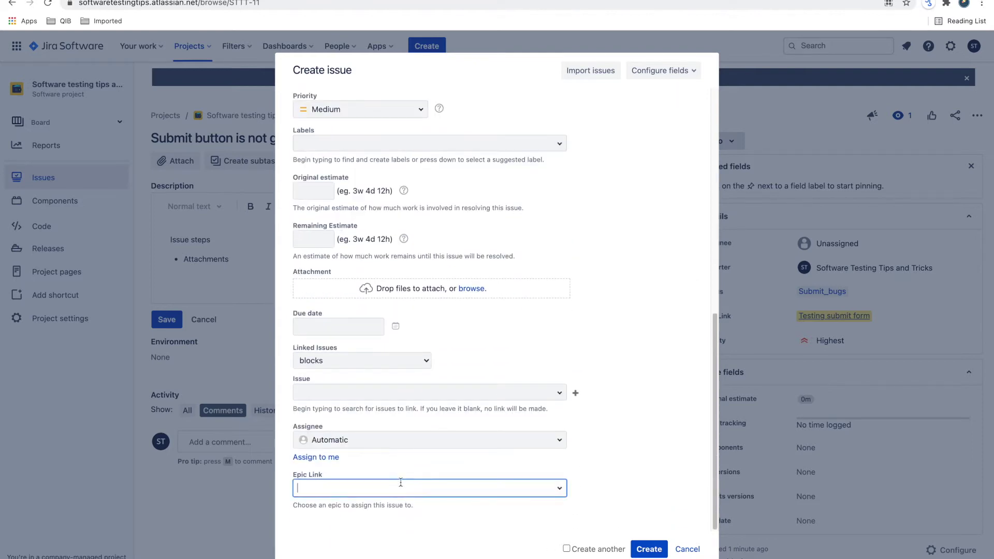
click(388, 553)
click(658, 434)
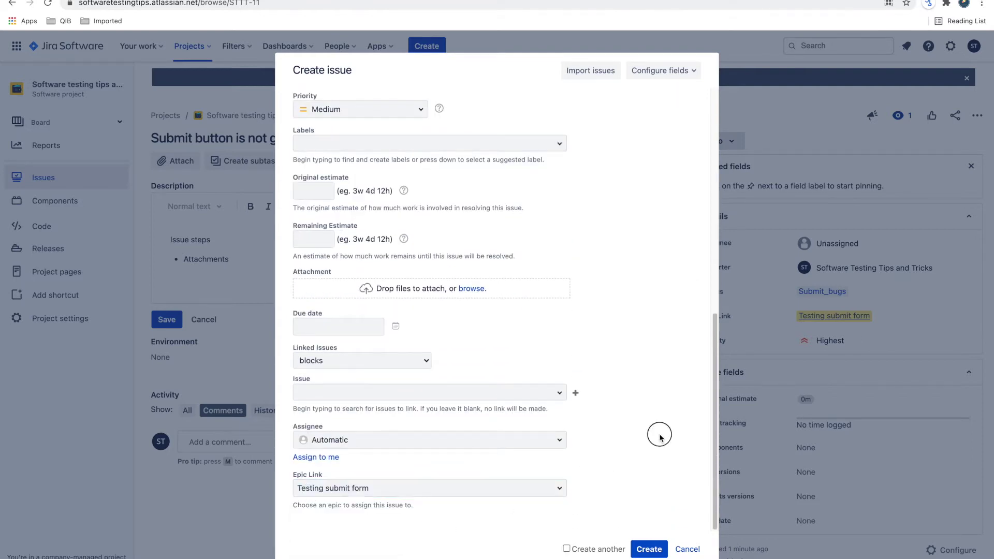
Set the task's original estimate to 1 and create the task
scroll(561, 325, up, 4)
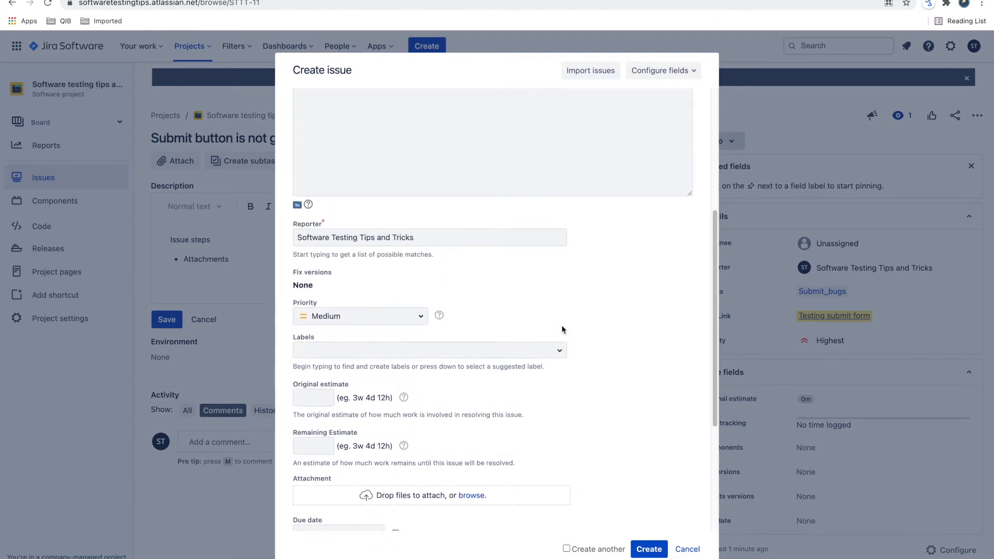
click(328, 403)
text(1)
click(635, 405)
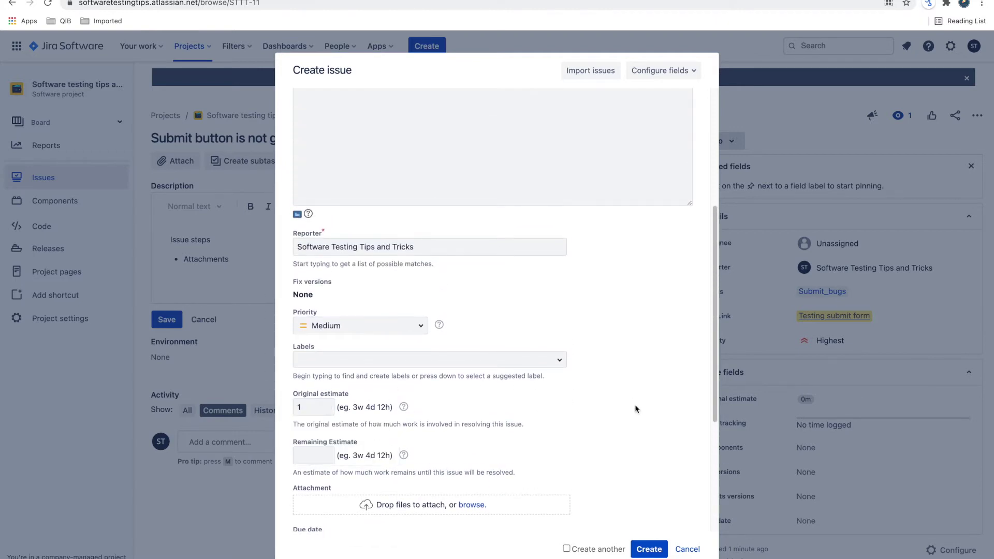
click(651, 552)
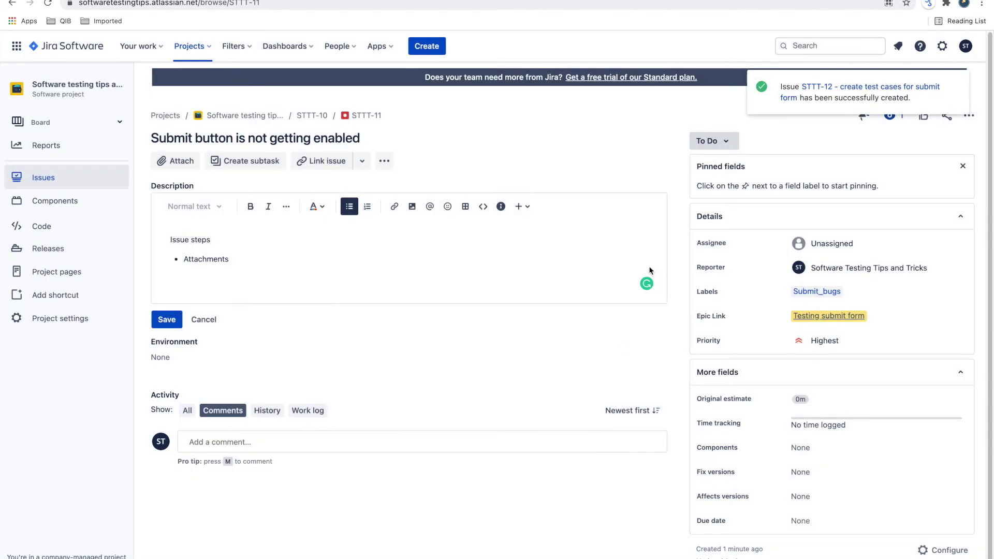
Open the newly created task and go from it to its linked epic
click(831, 88)
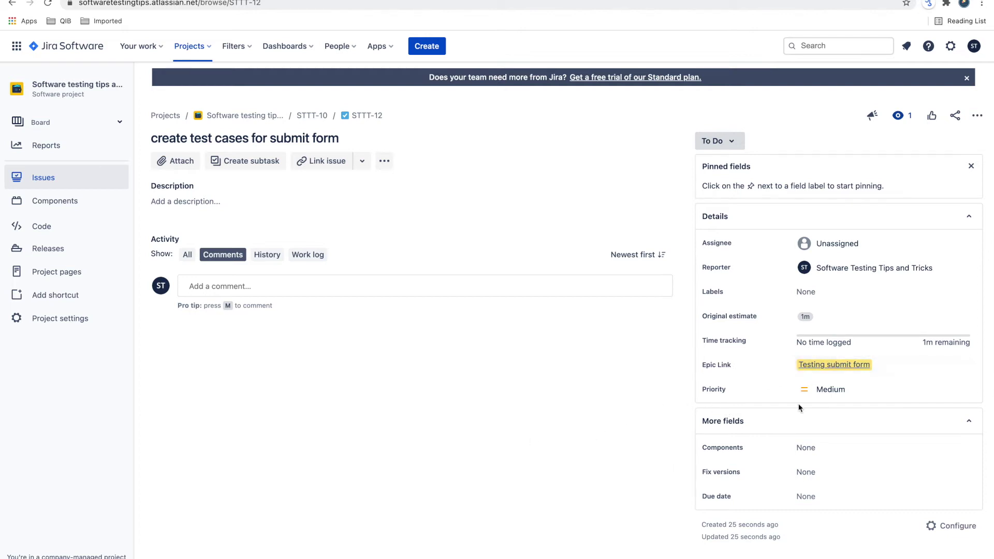
click(824, 367)
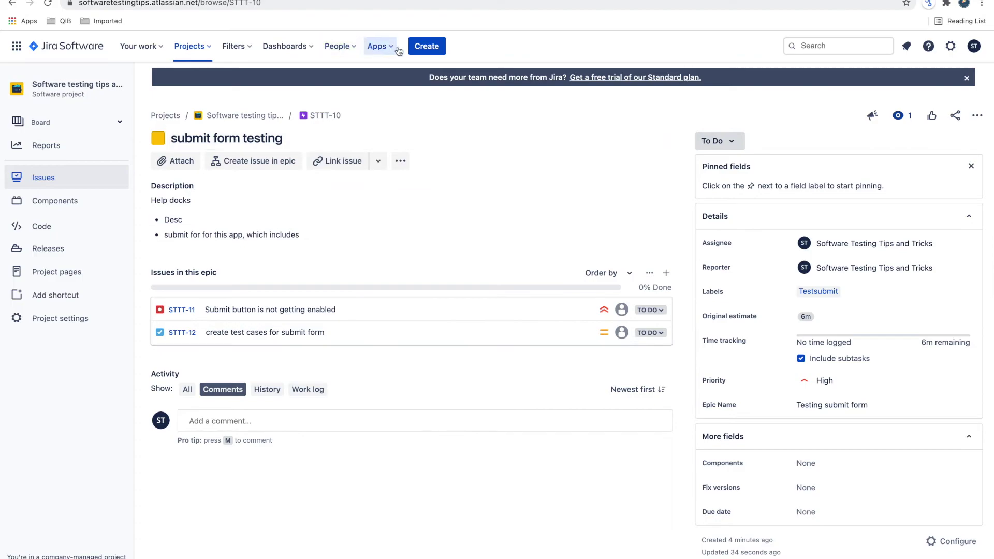
Start creating another issue in the same project with the issue type New Feature
click(418, 51)
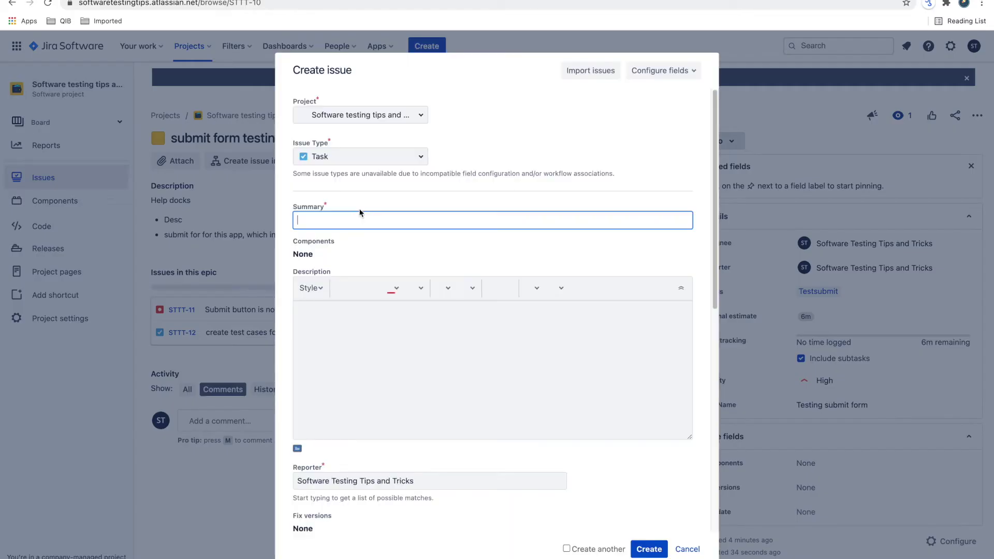
click(402, 158)
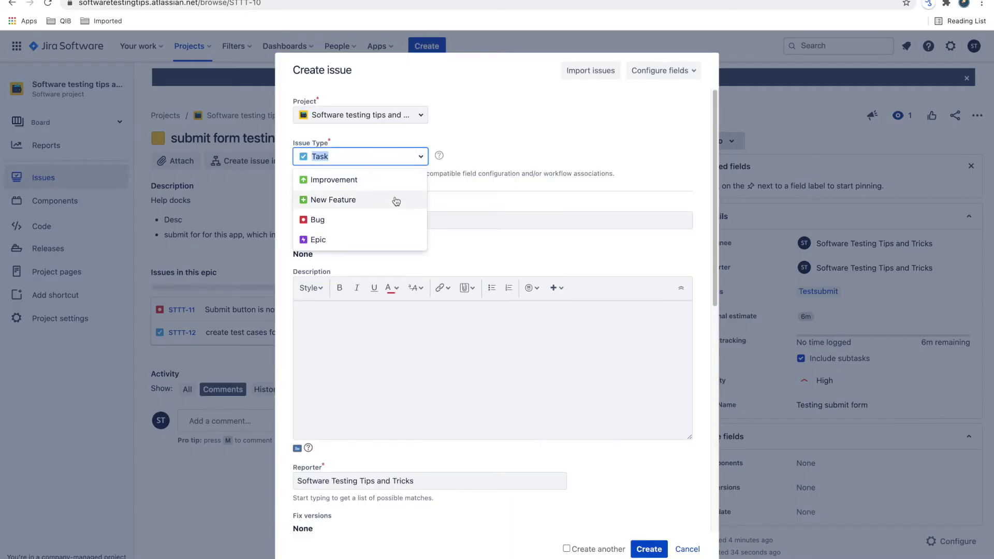
click(396, 201)
Give the new feature the summary "Devlop submit form UI"
click(383, 218)
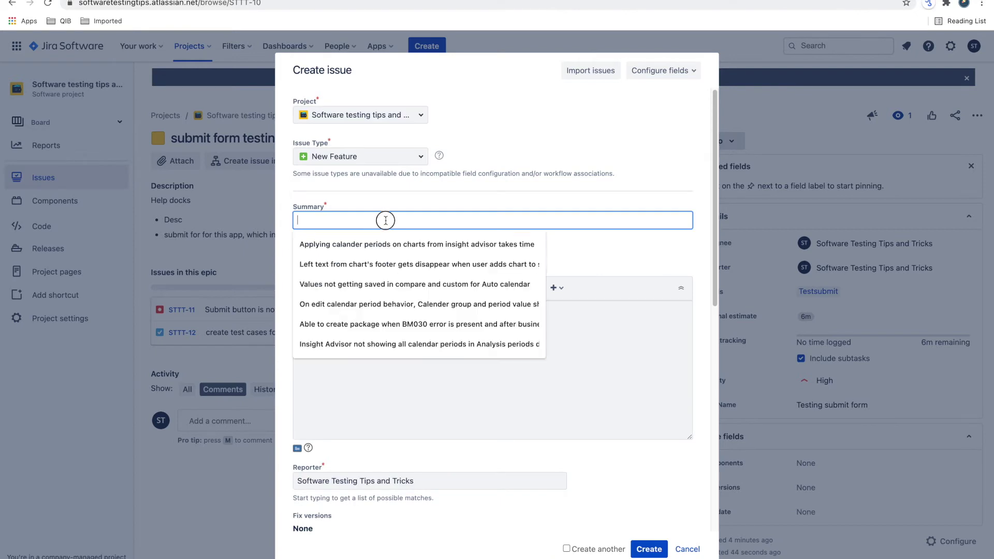
text(Test )
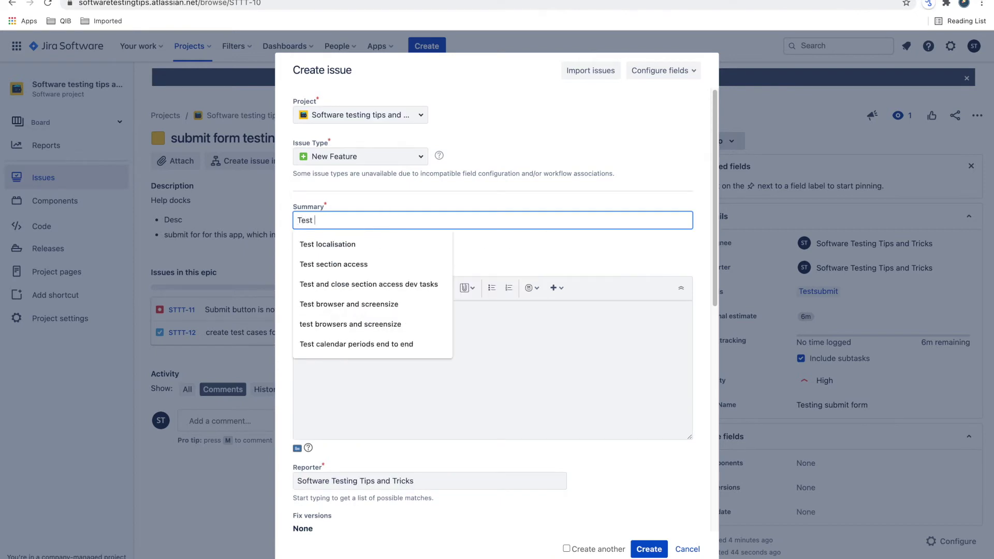
text(submit form )
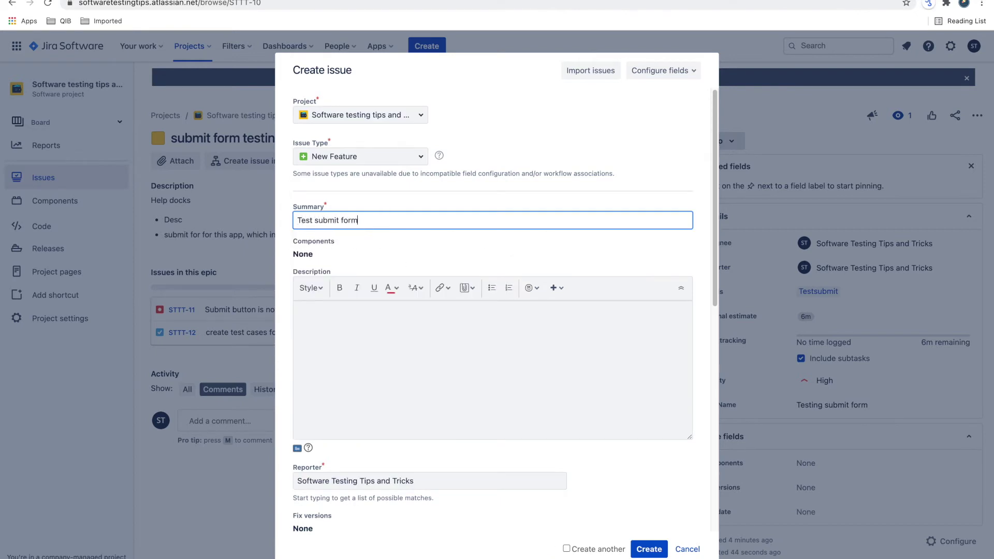
text(in ios)
key(BackSpace)
key(BackSpace)
double_click(306, 220)
text(Deveop)
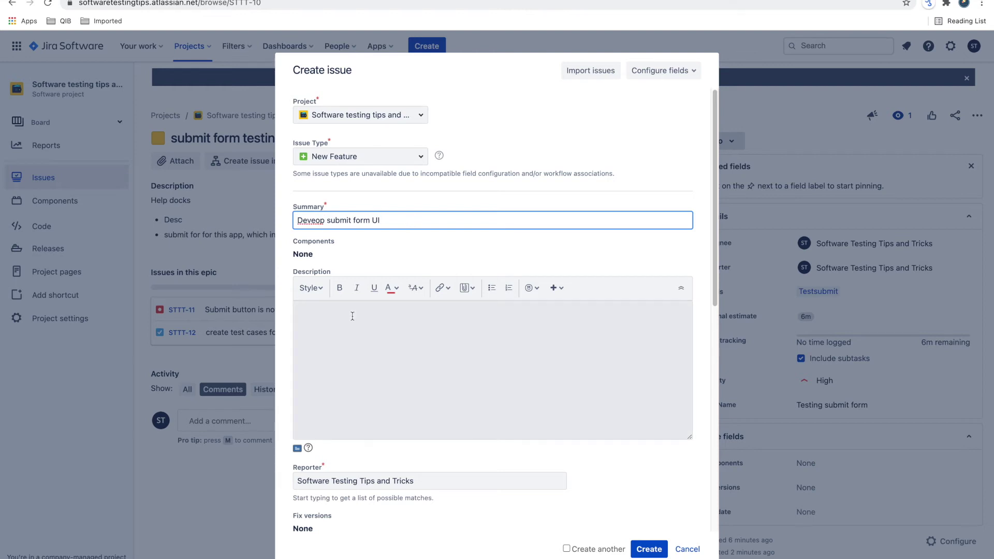
key(BackSpace)
key(BackSpace)
key(BackSpace)
text(lop)
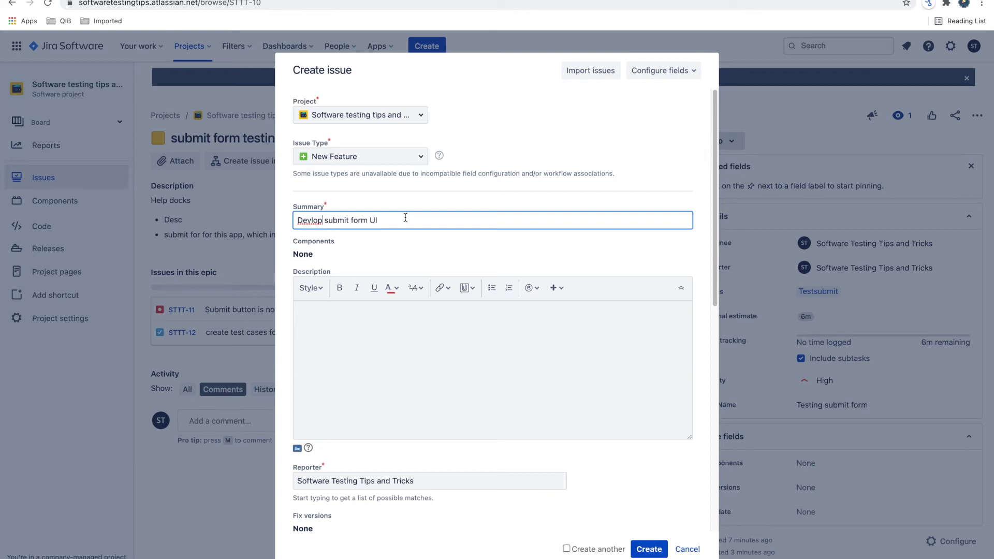
click(684, 551)
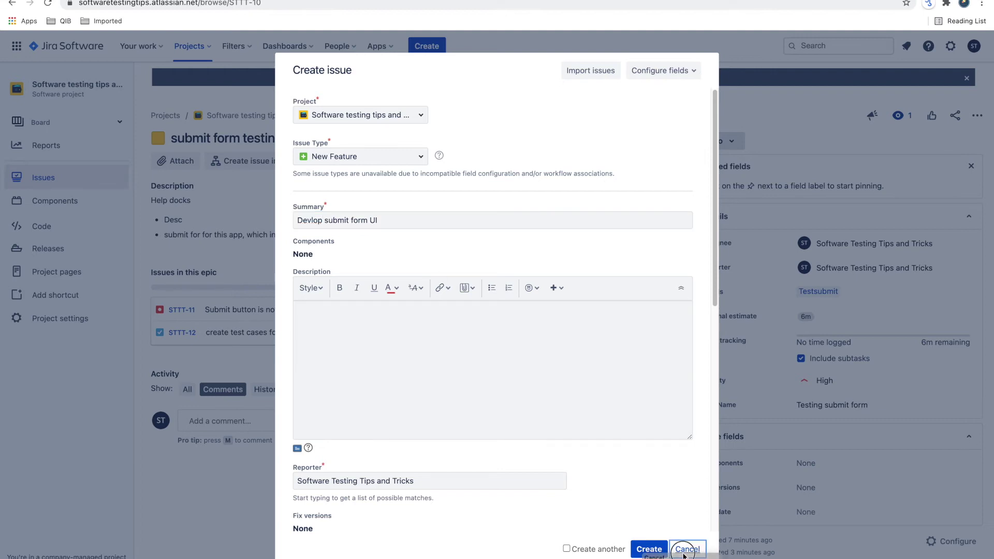
click(685, 549)
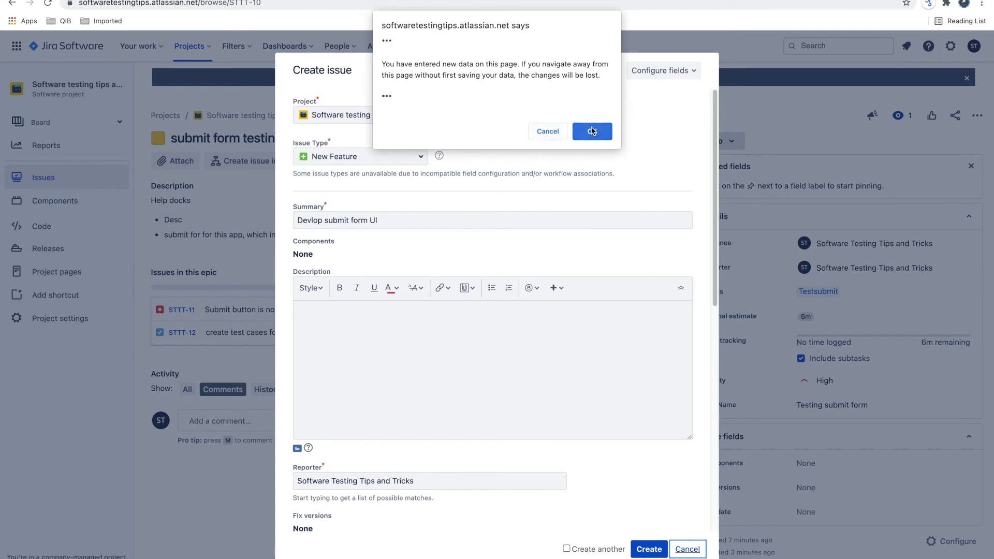
click(548, 131)
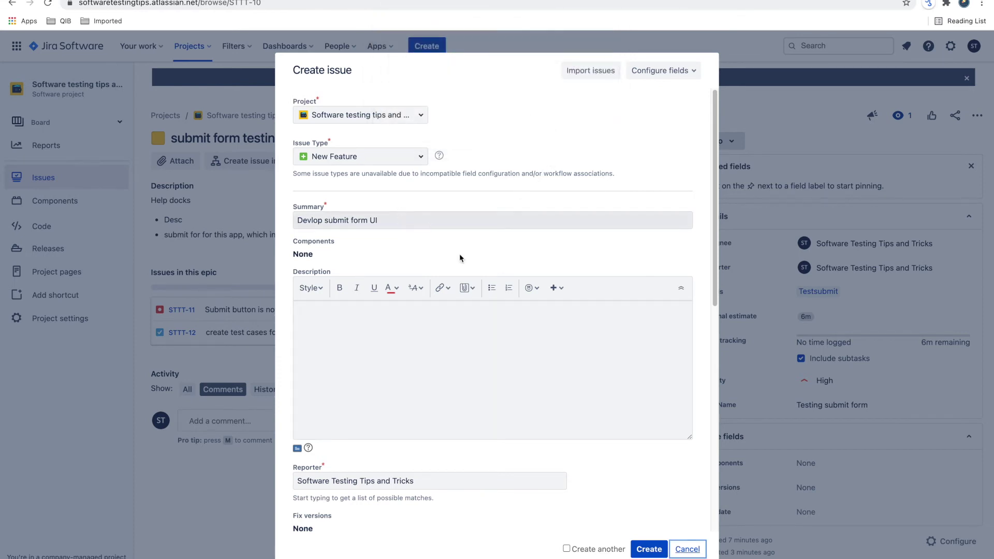
Link the new feature to the epic "Testing submit form" and create it
scroll(580, 481, down, 8)
click(449, 482)
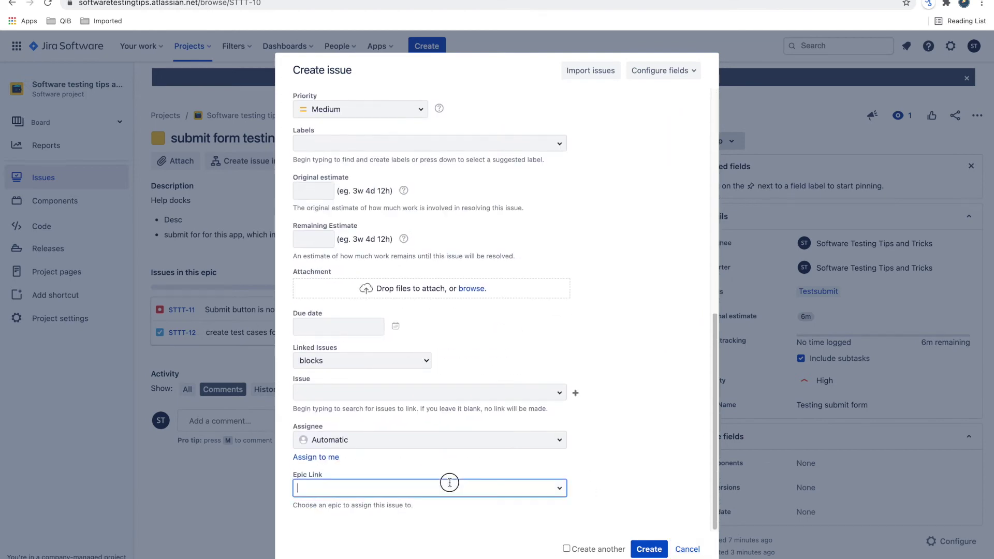
click(399, 551)
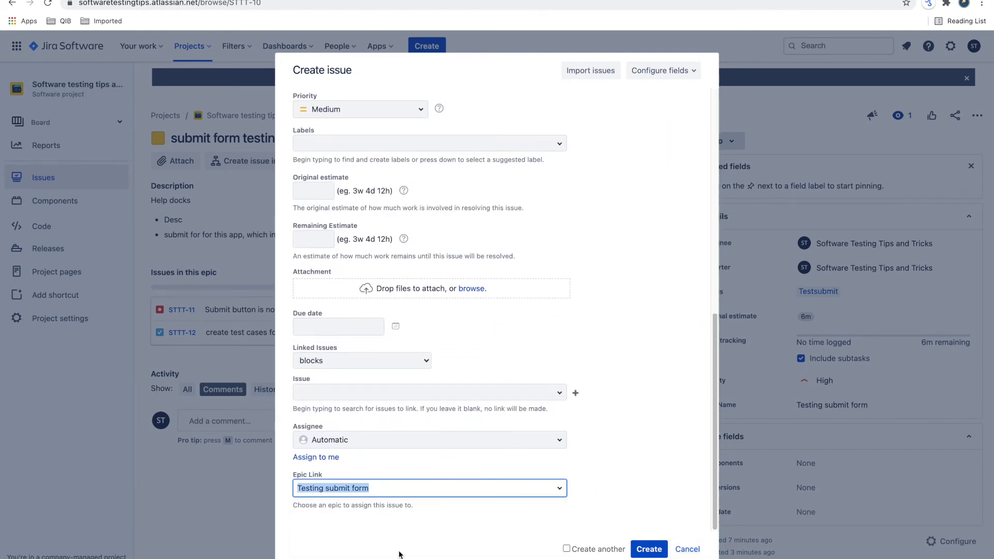
click(649, 549)
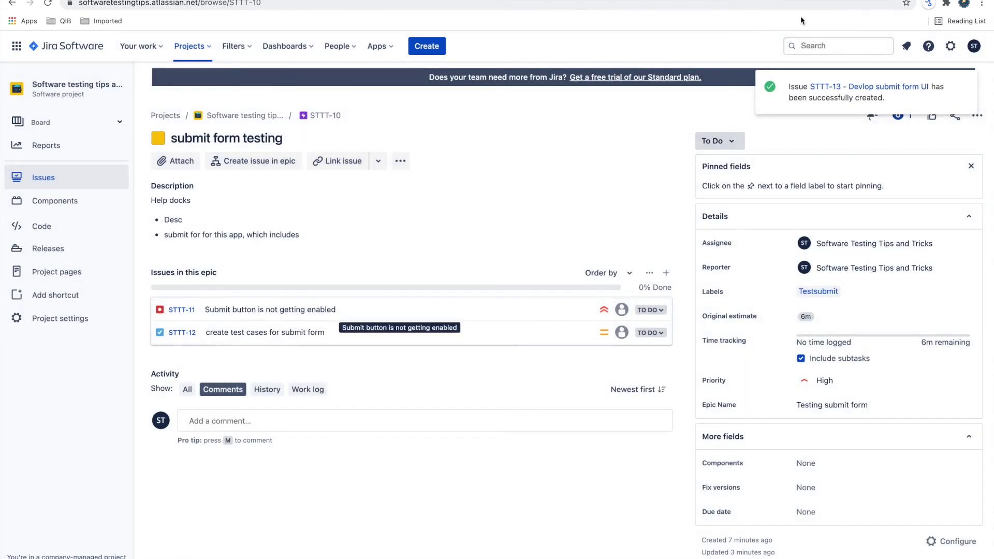
Open the newly created "Devlop submit form UI" issue and look at its additional app and web link options
click(827, 87)
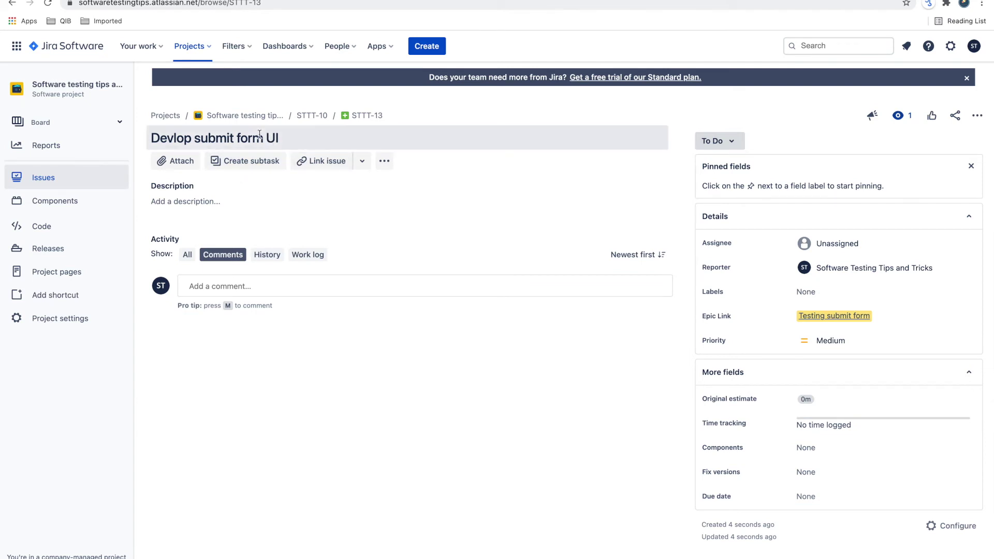
click(384, 162)
click(362, 161)
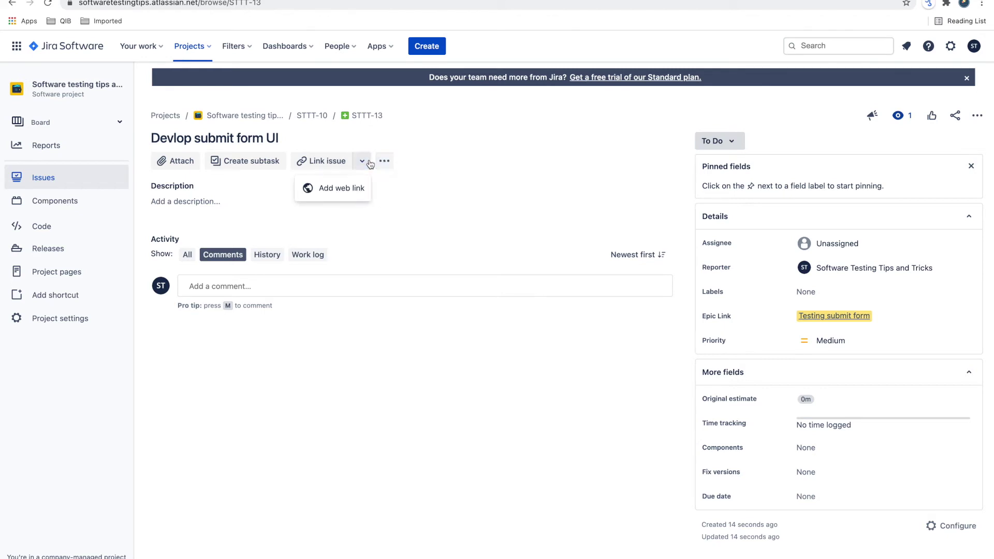
Link the new feature to the bug STTT-11 "Submit button is not getting enabled" with the relation "is blocked by"
click(310, 166)
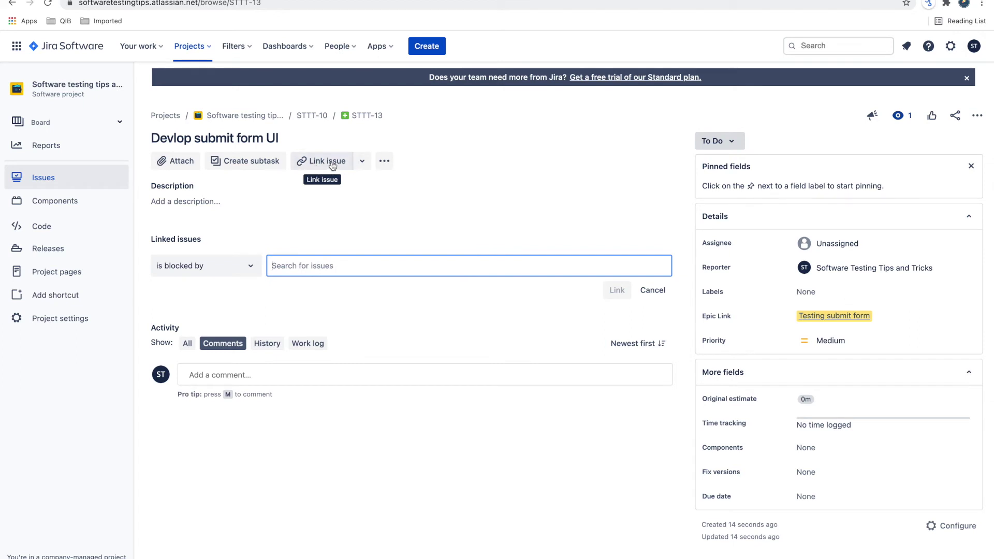
click(385, 160)
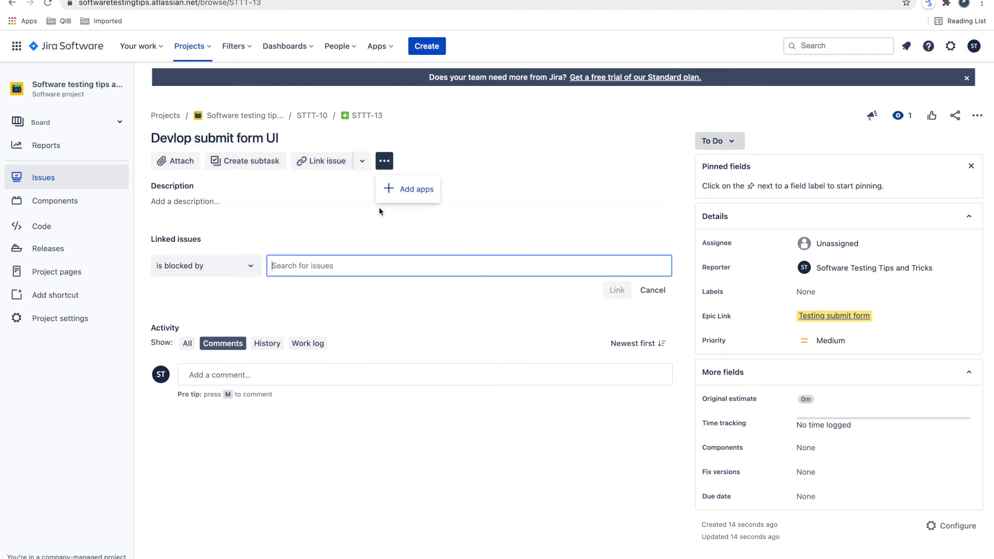
click(595, 155)
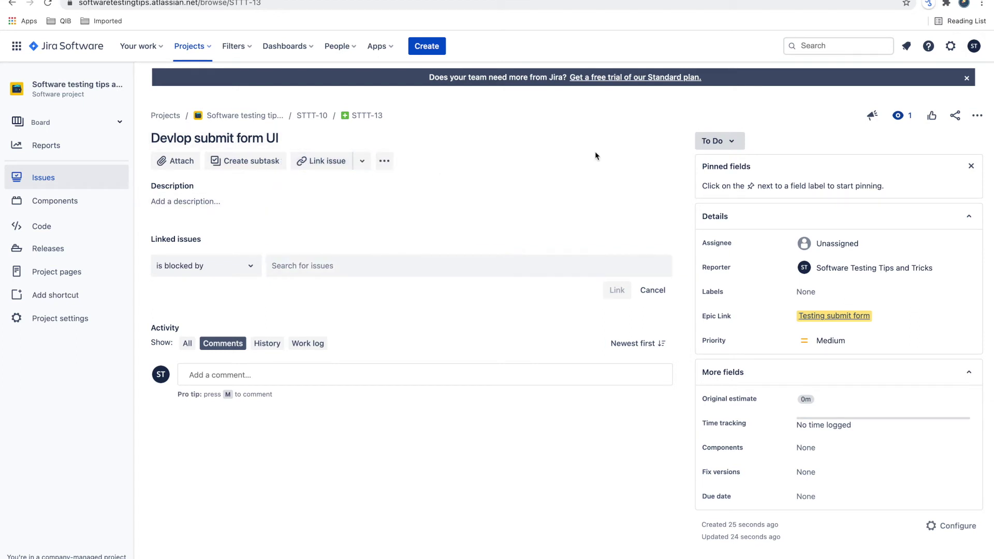
click(977, 115)
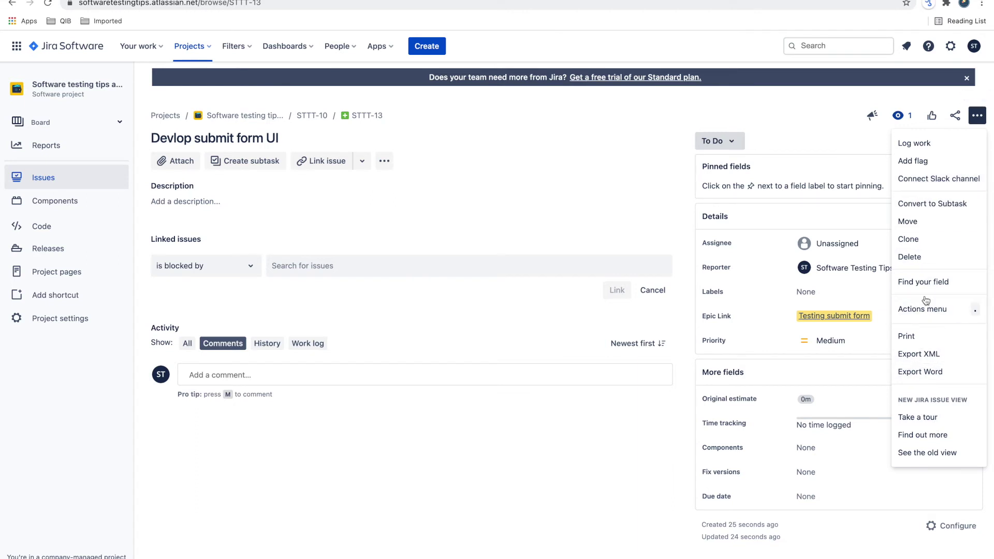
click(521, 451)
click(283, 270)
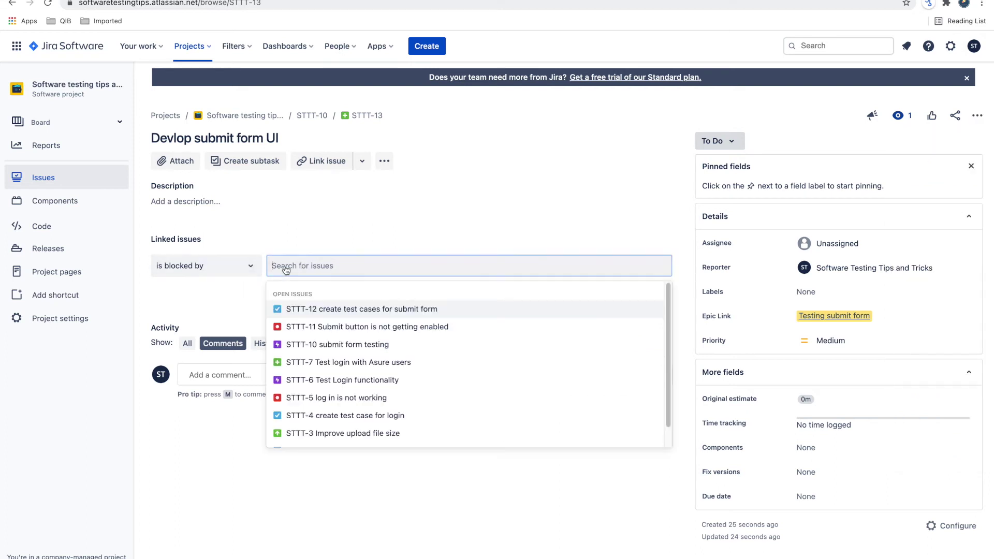
click(298, 335)
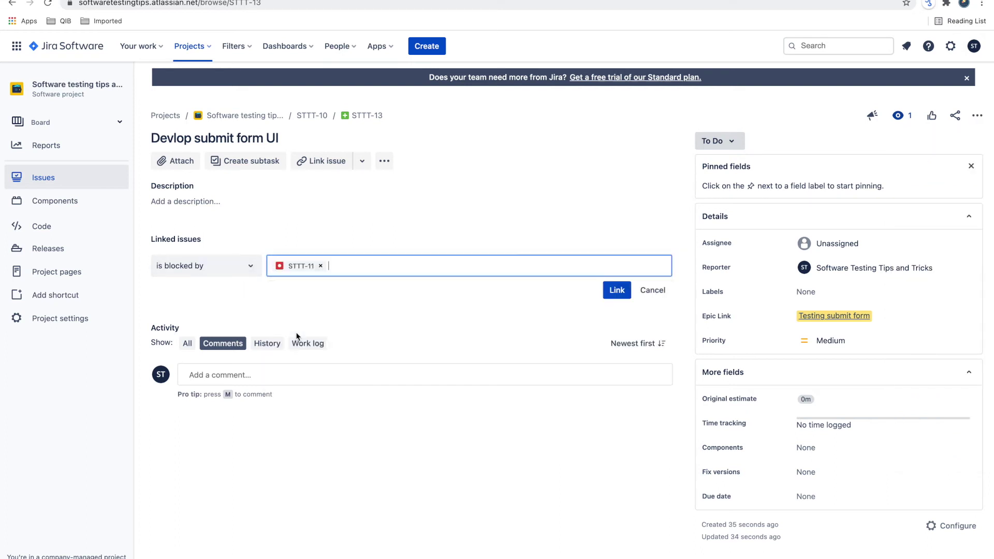
click(321, 266)
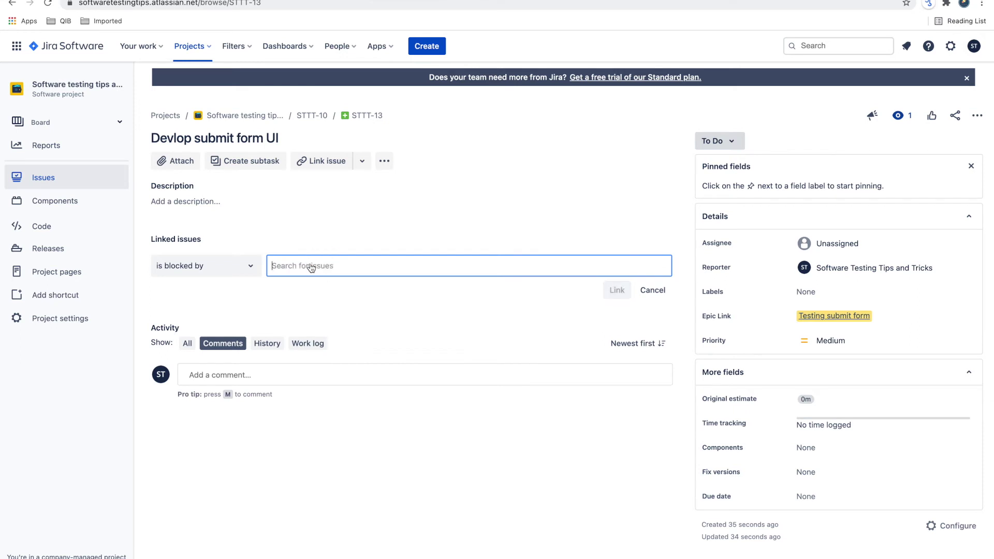
click(319, 325)
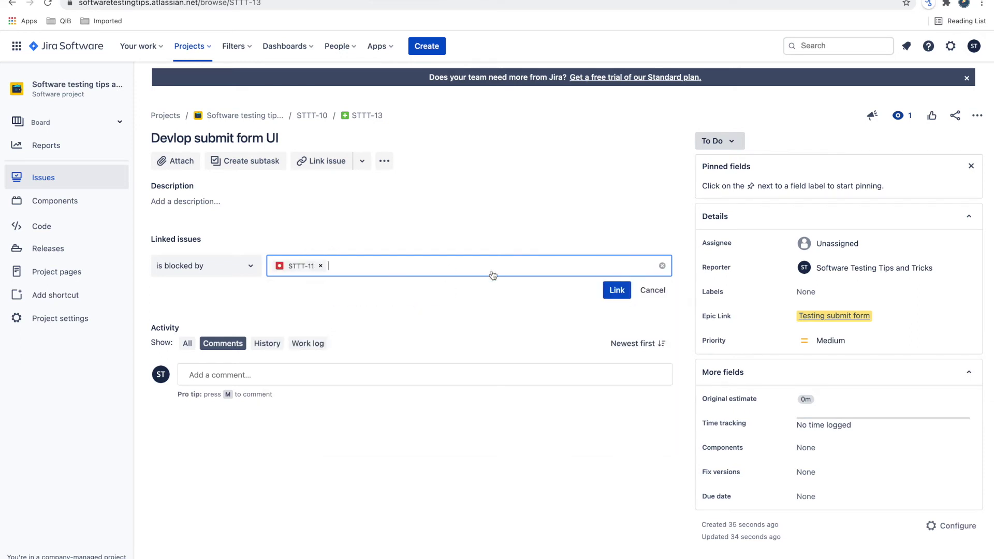
click(617, 290)
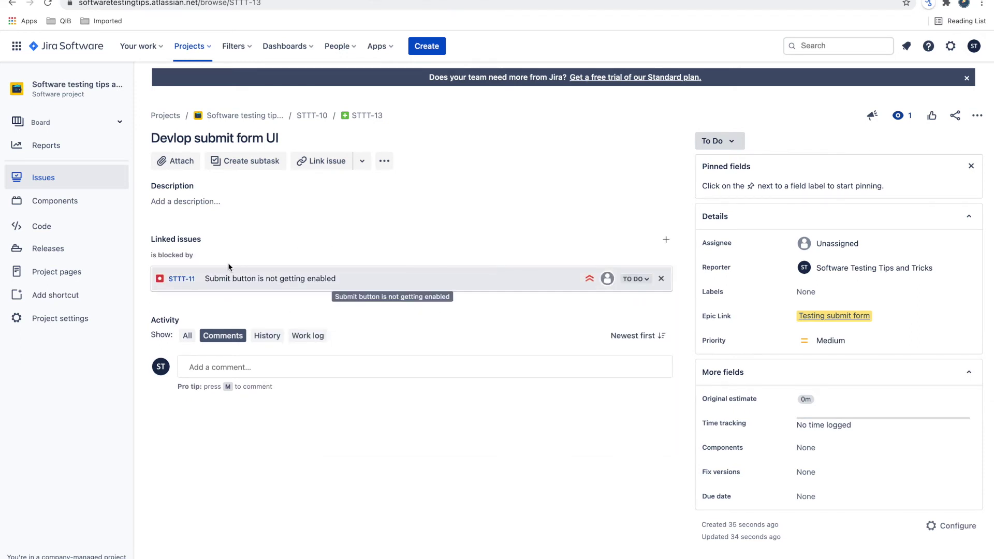
Check the link from the blocking bug's side, return to "Devlop submit form UI" and look at its issue actions
click(182, 278)
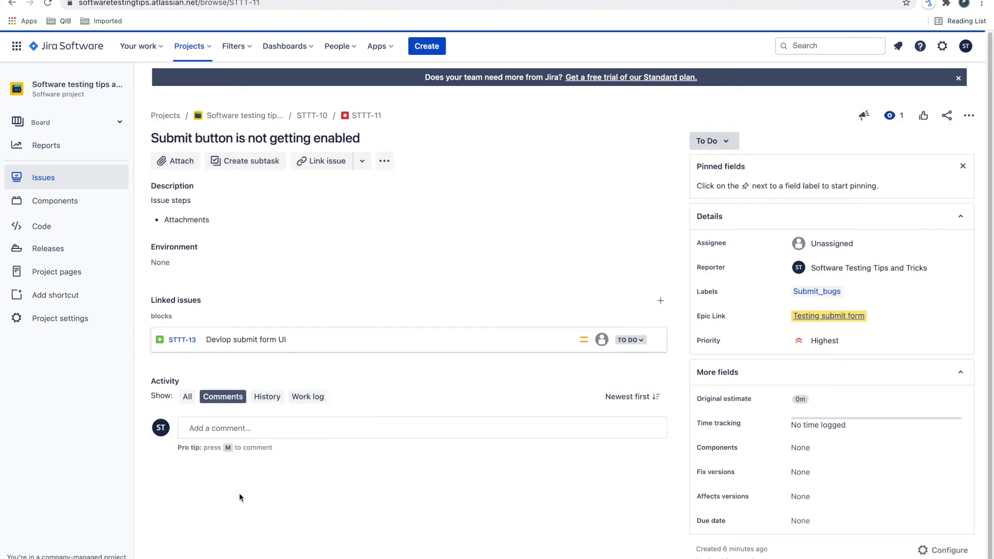
click(182, 340)
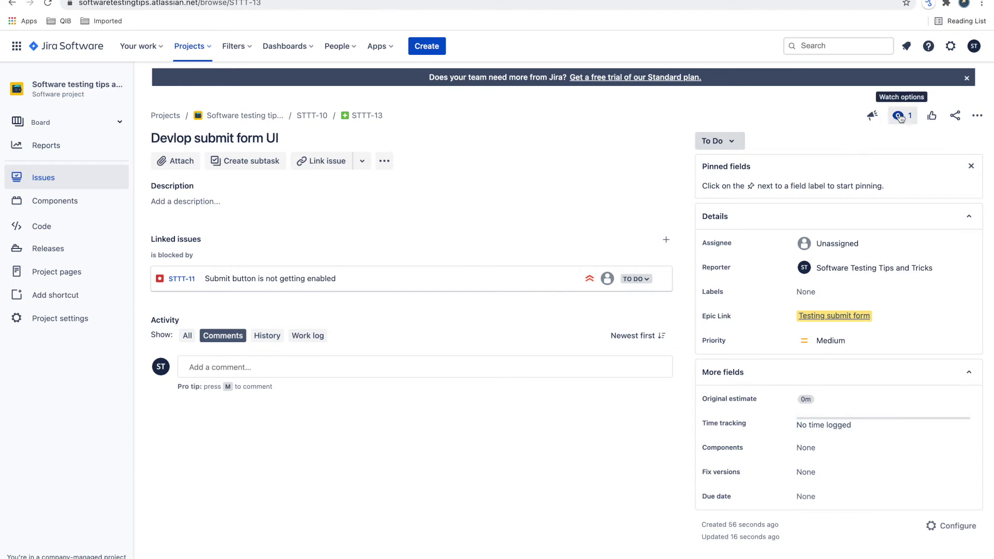
click(974, 115)
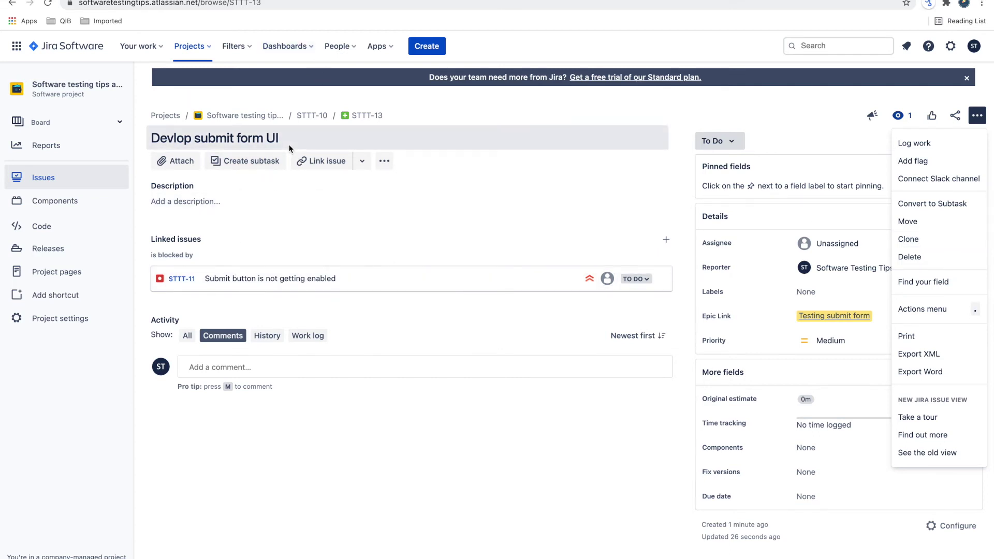
Clone the linked bug "Submit button is not getting enabled" with the summary "Cancle button is not working"
click(179, 279)
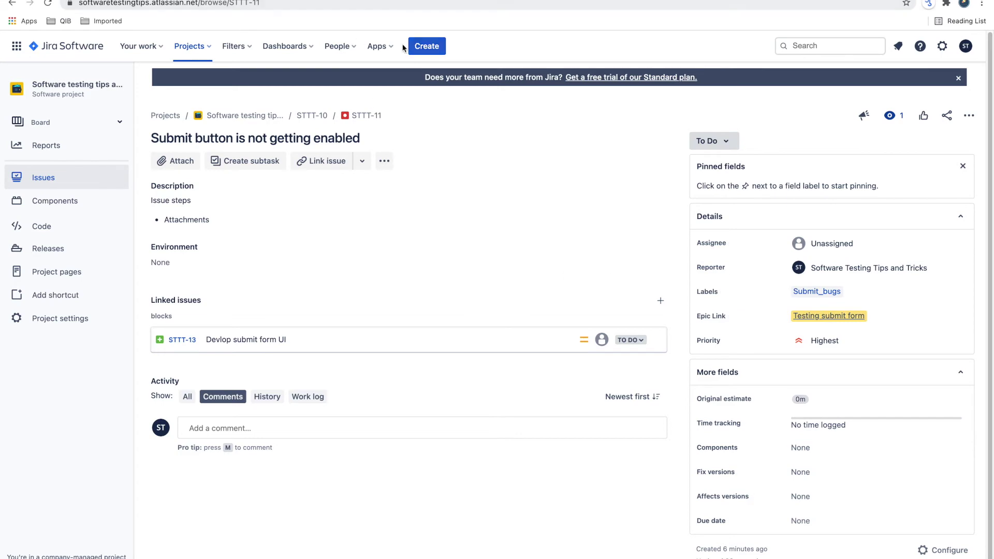
click(968, 115)
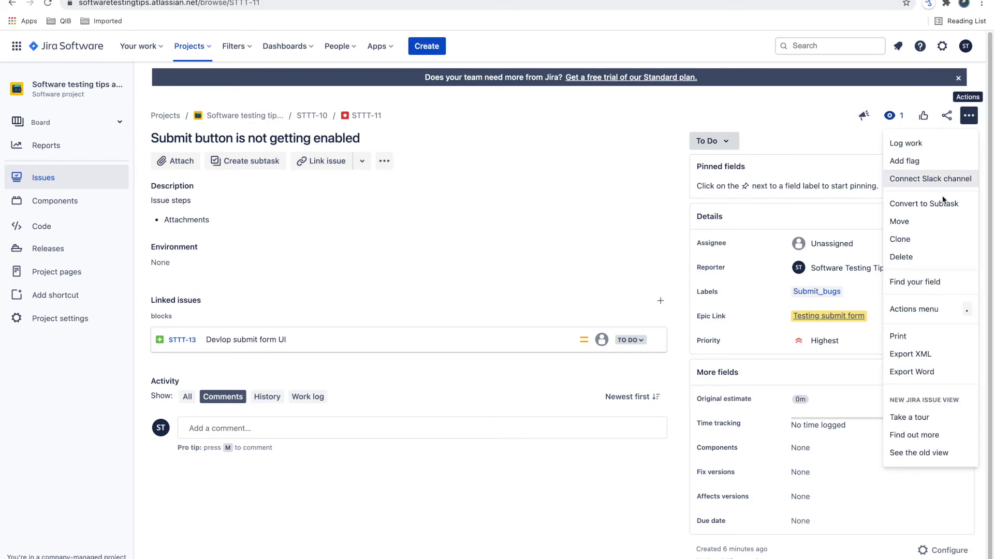
click(903, 240)
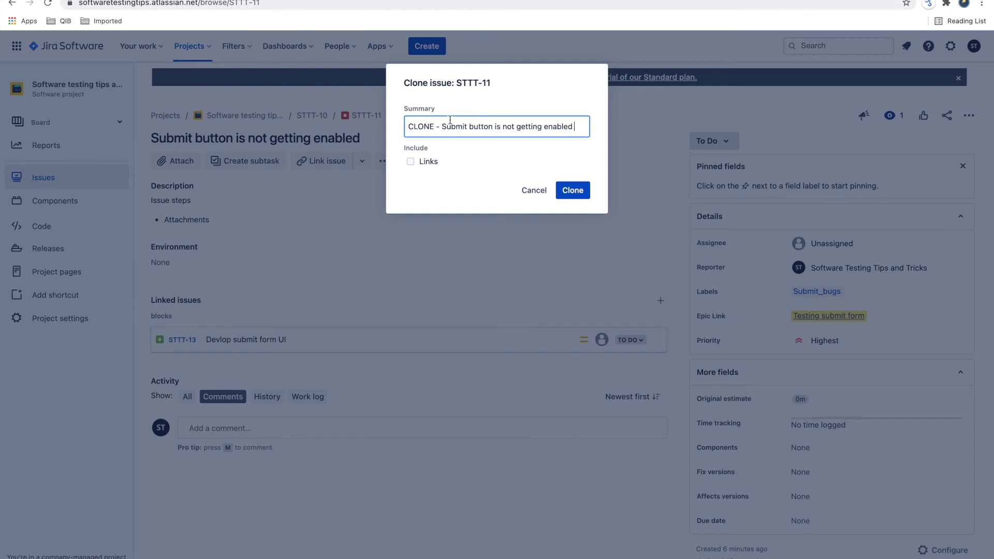
click(444, 122)
click(440, 126)
drag(439, 126, 386, 117)
key(BackSpace)
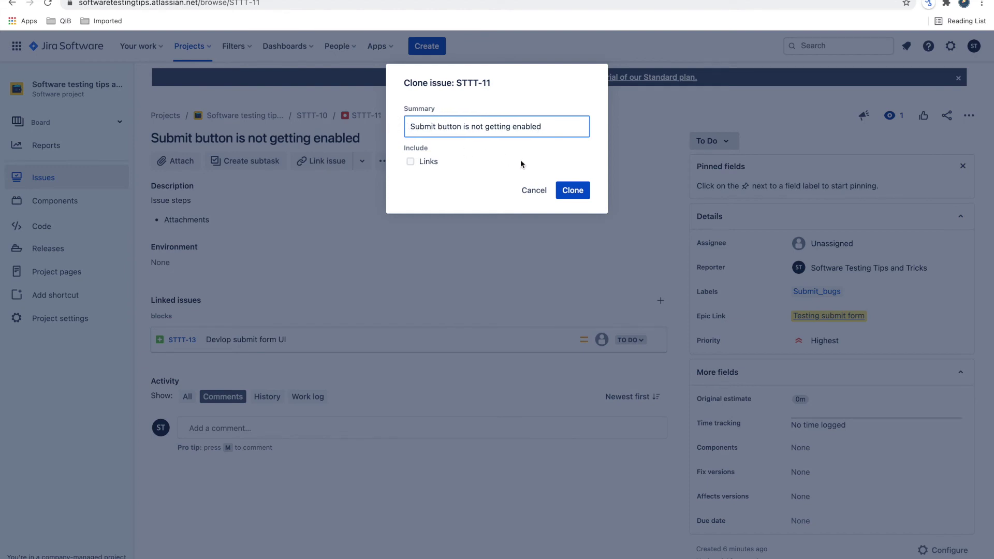
double_click(432, 127)
text(Cancle)
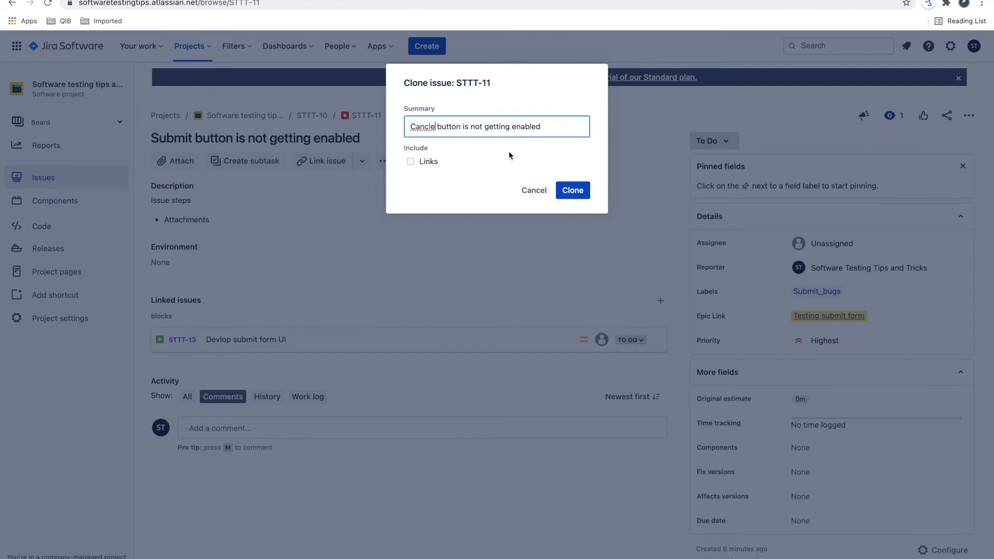
drag(546, 125, 486, 126)
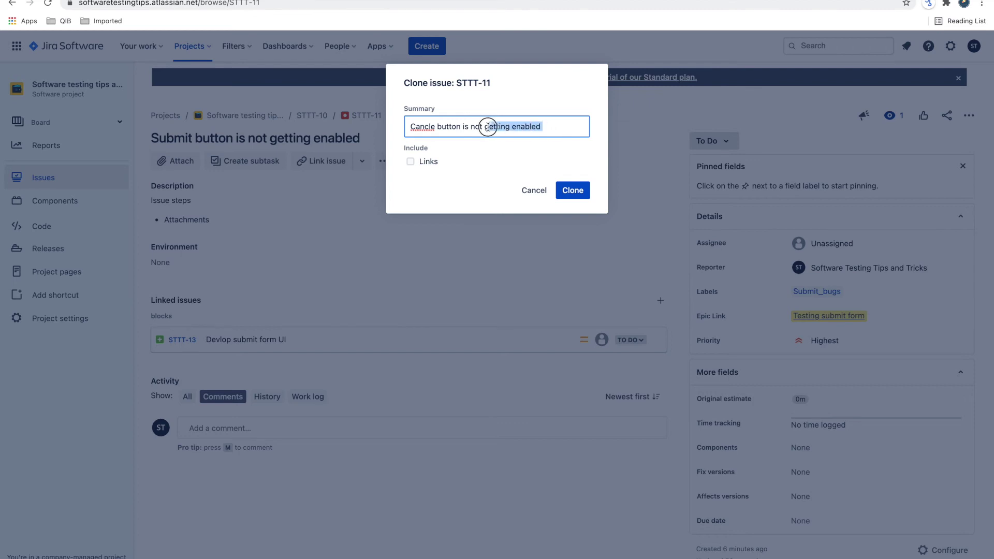
text(working)
click(572, 190)
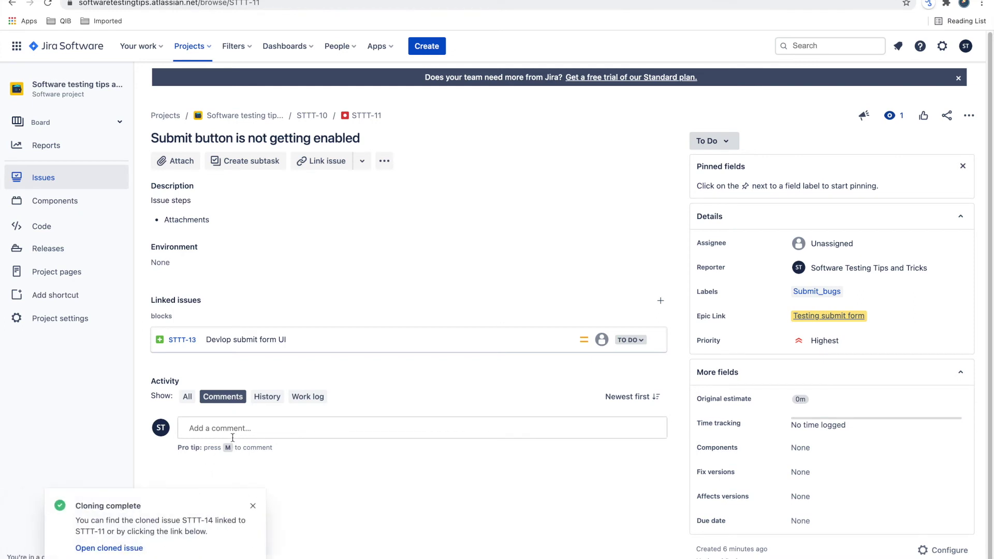
Open the cloned bug and examine its fields, linked issues and available issue actions
click(138, 548)
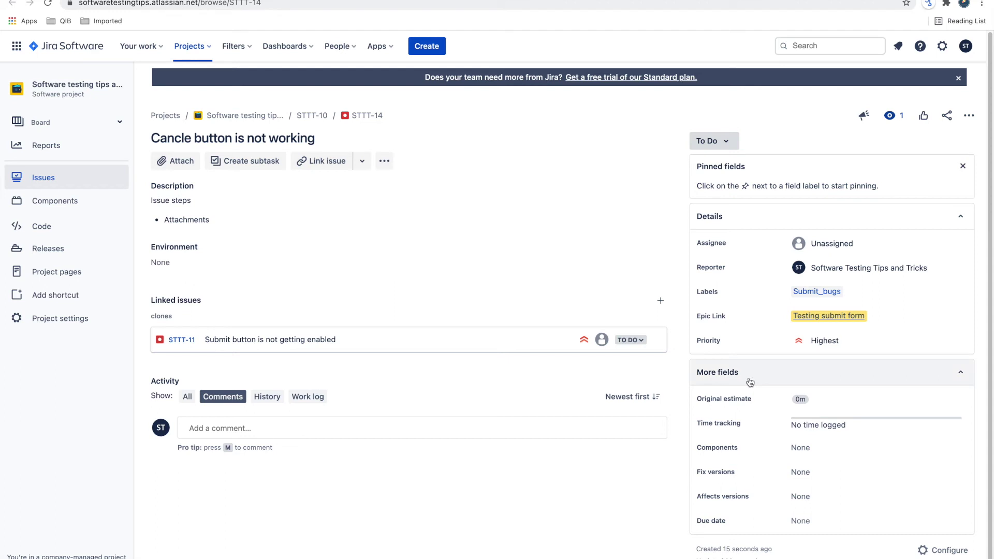
scroll(810, 414, down, 1)
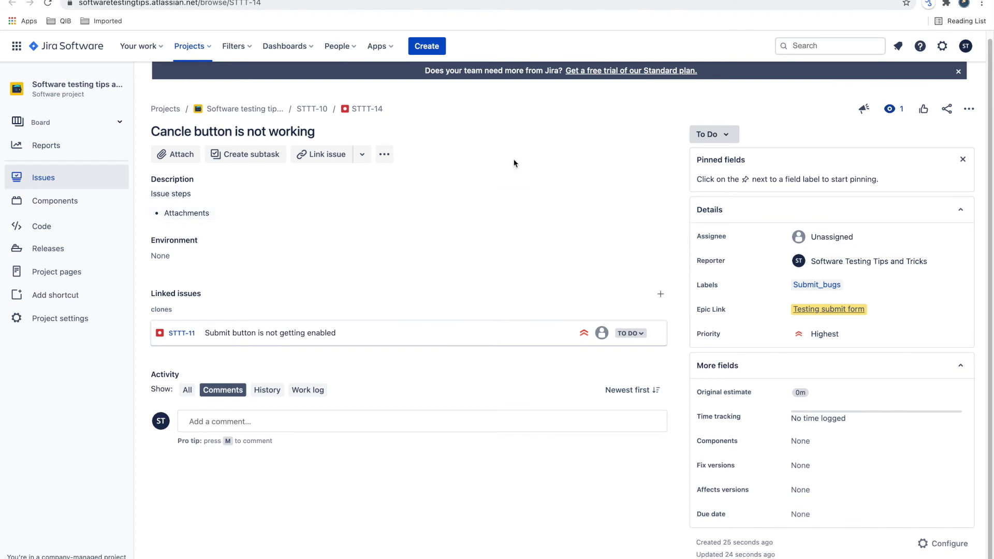
click(968, 110)
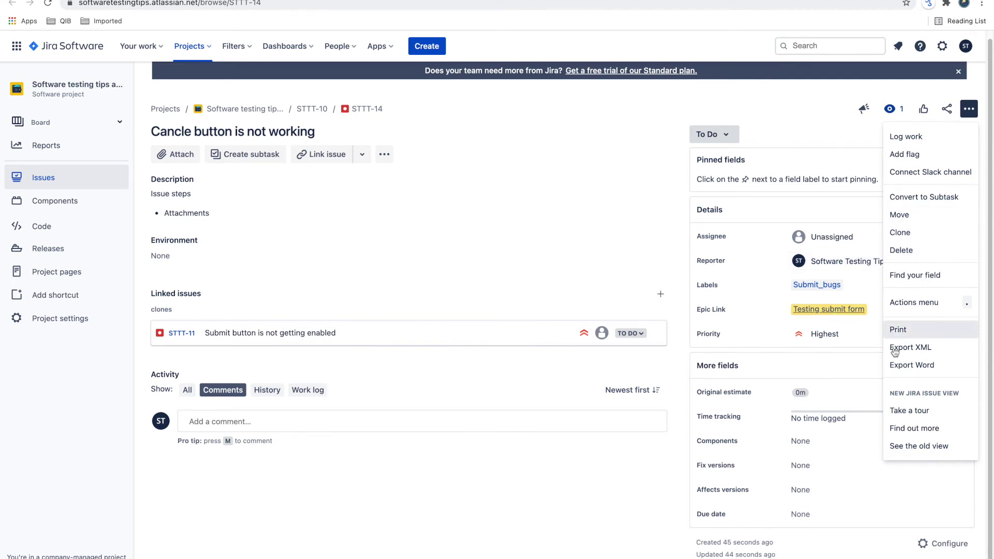
click(485, 277)
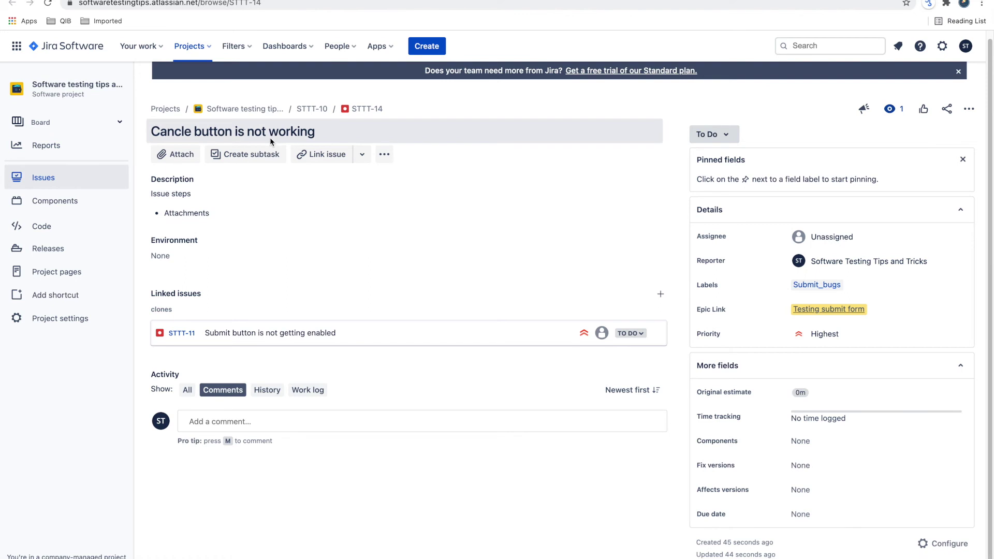
Go to the parent epic STTT-10, open its task "create test cases for submit form" and look at the task's options
click(313, 109)
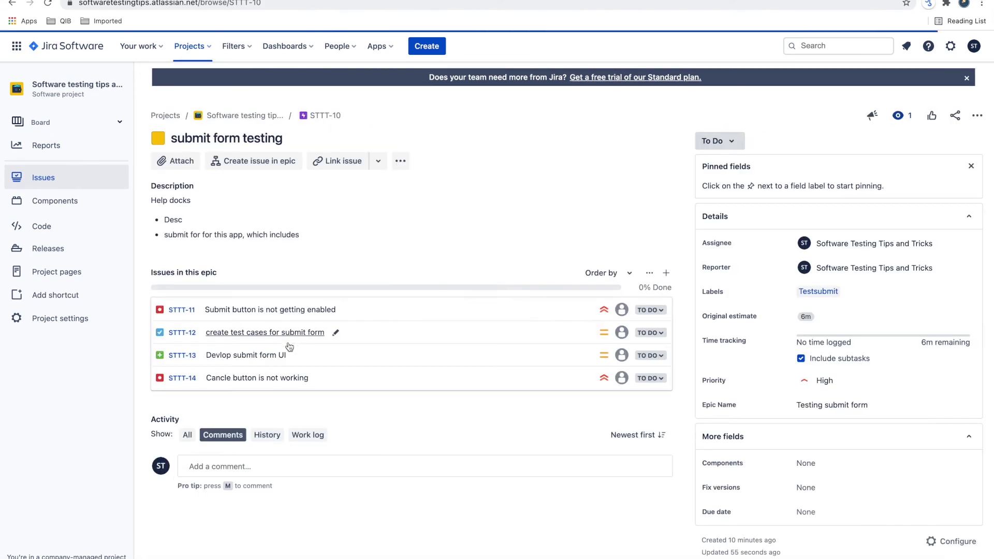
click(181, 329)
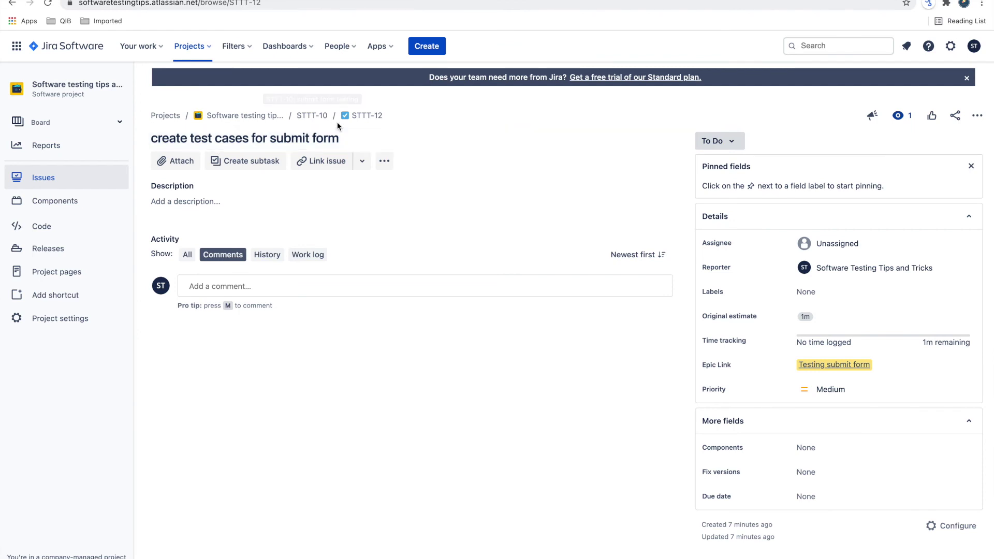
click(361, 161)
click(396, 162)
click(384, 161)
click(444, 138)
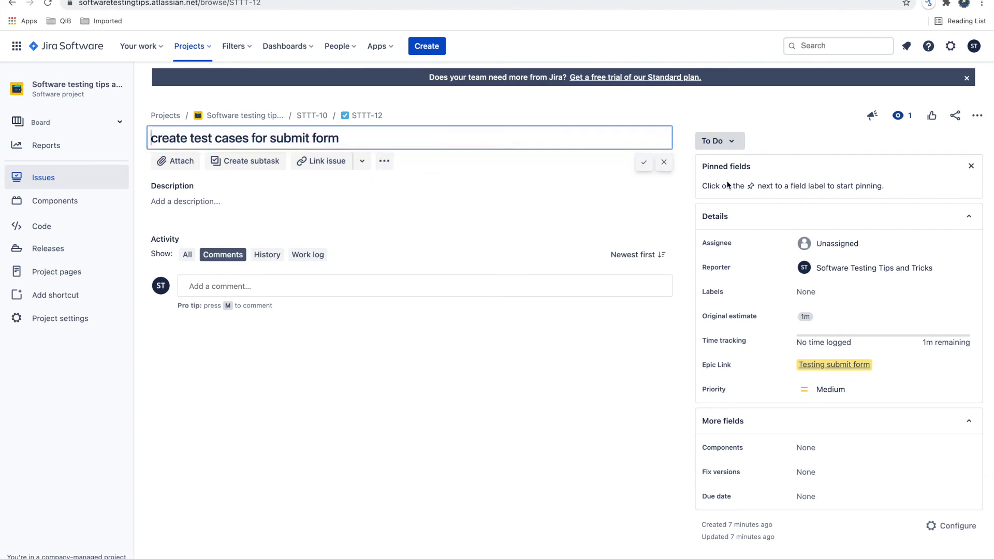
click(976, 116)
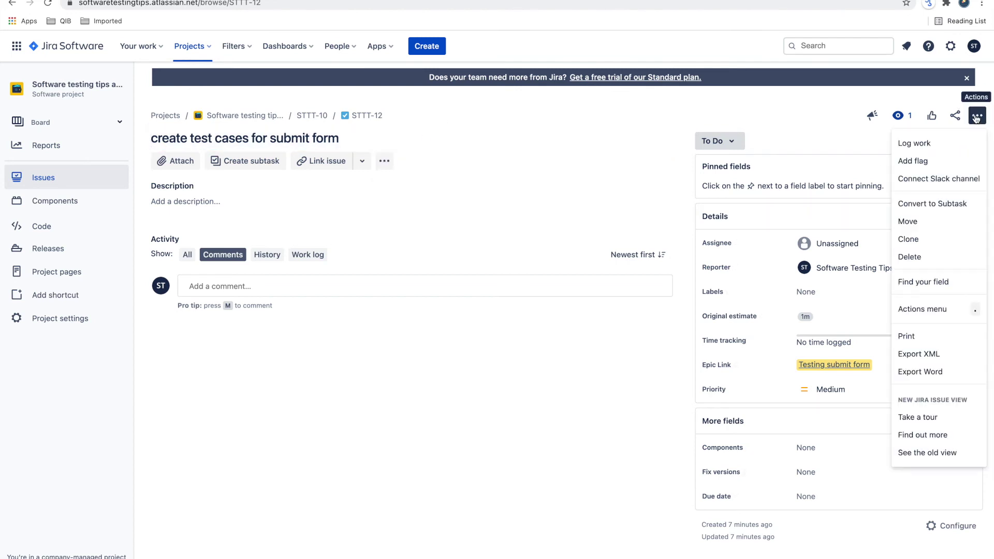
click(493, 201)
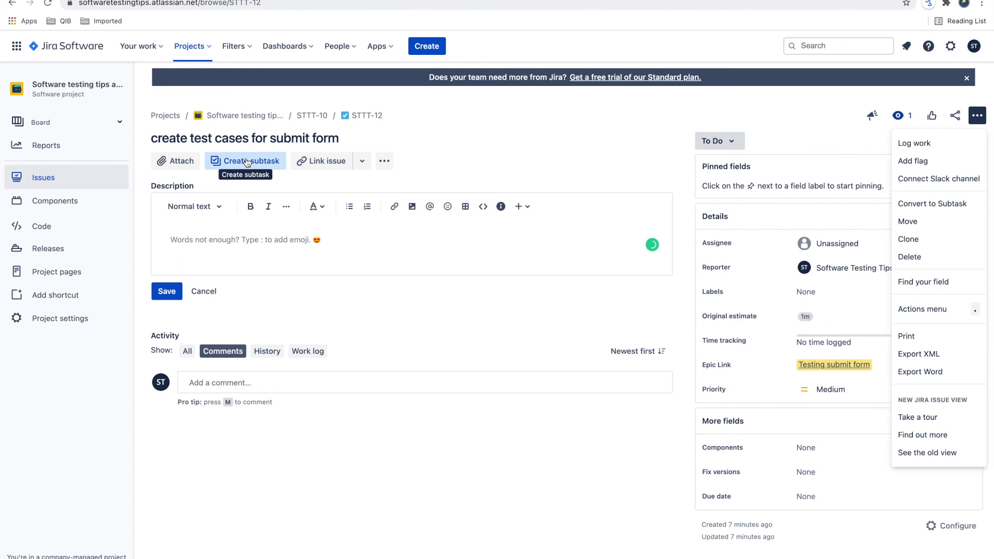
Add a subtask "Create test cases for Username" to the task
click(247, 163)
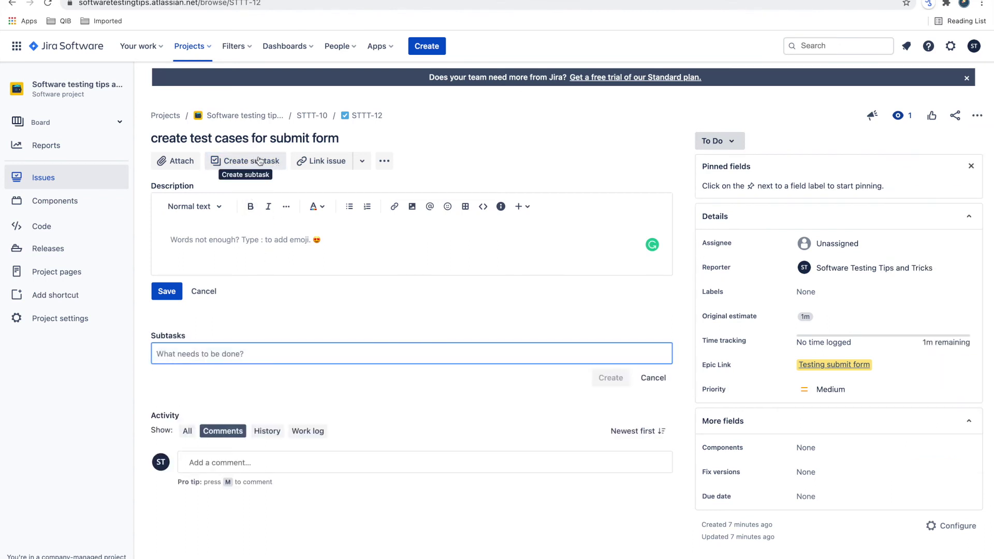
click(385, 161)
click(517, 158)
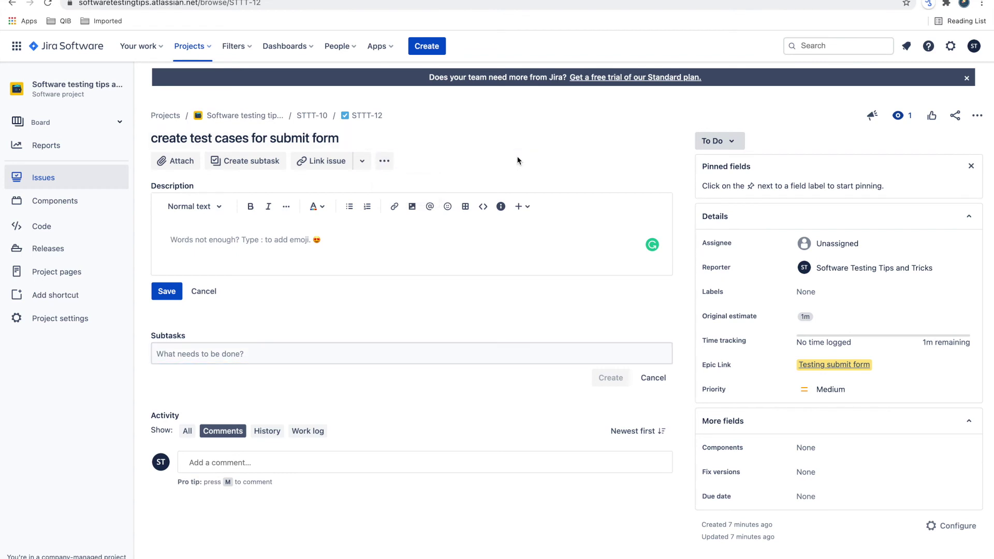
click(222, 350)
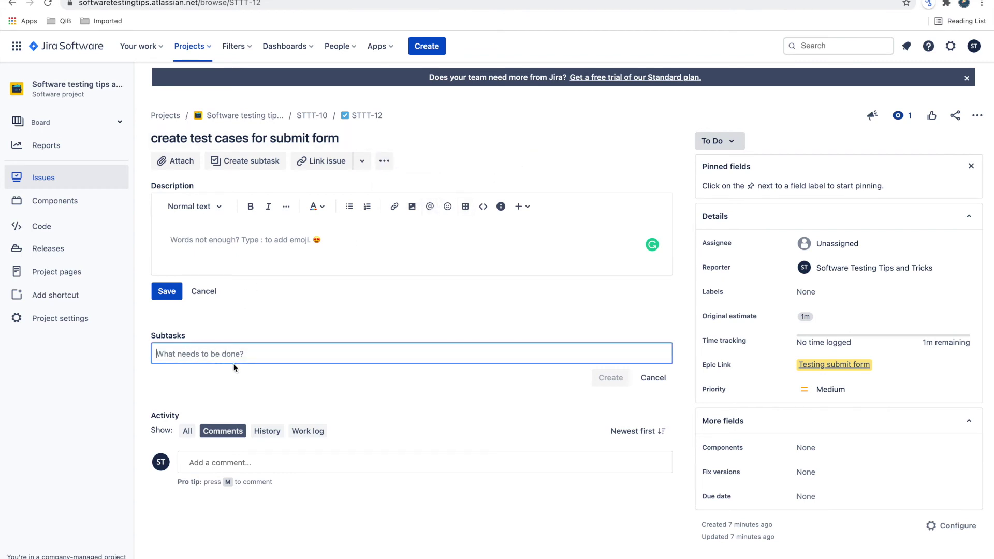
text(Create test cases for)
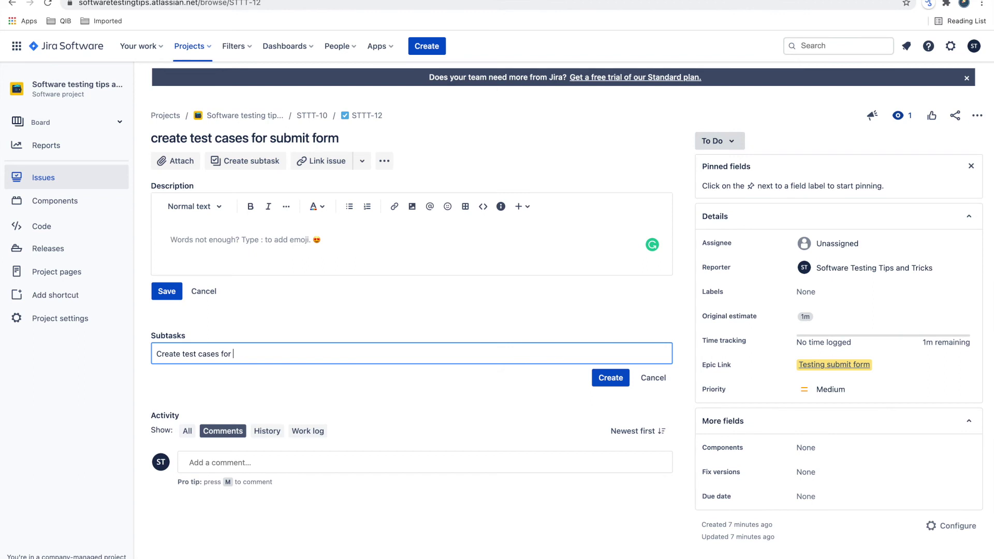
text(Username)
key(Return)
Add a second subtask "Create test cases for email" to the task
text(Create test c)
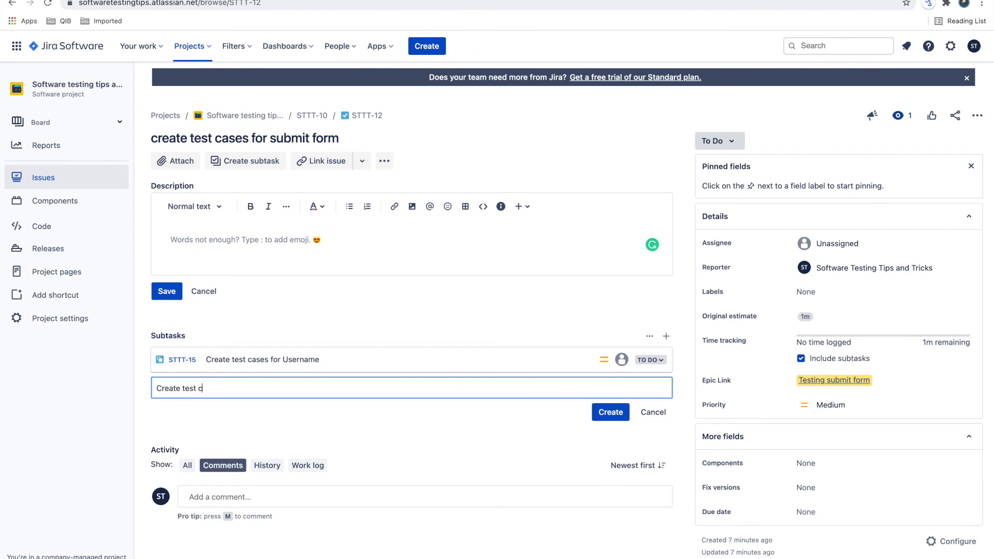
text(ases for email)
key(Return)
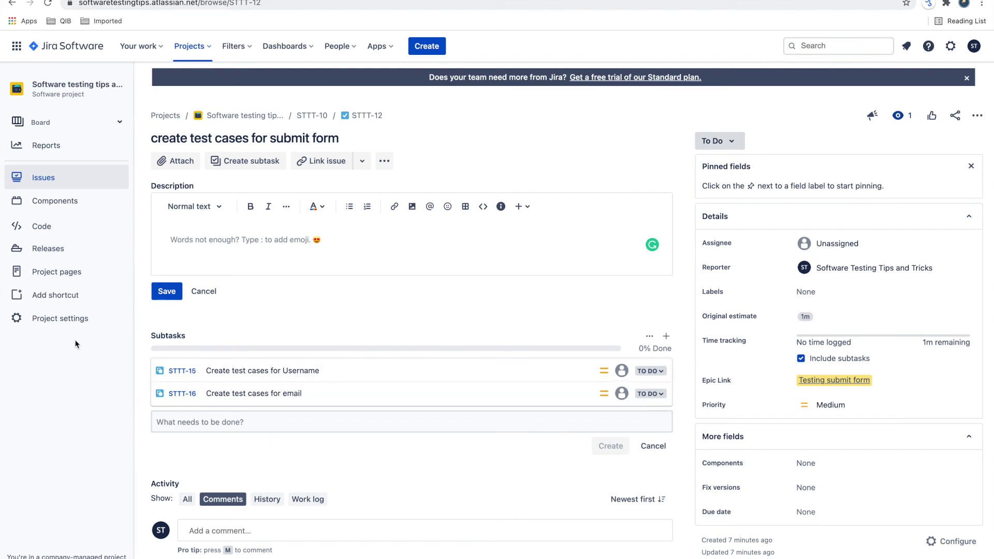
Set the status of the subtask "Create test cases for Username" to Done and reload the task page
click(645, 374)
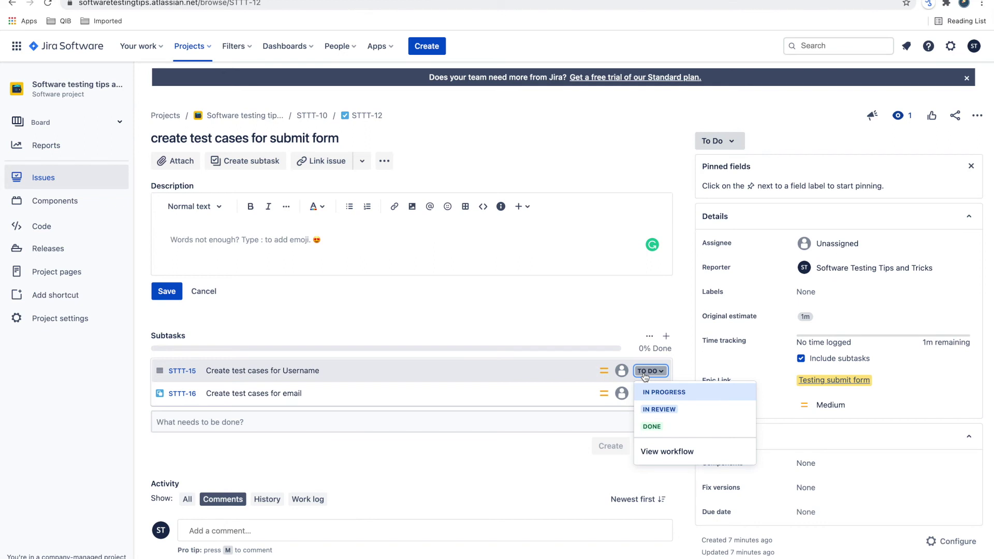
click(652, 426)
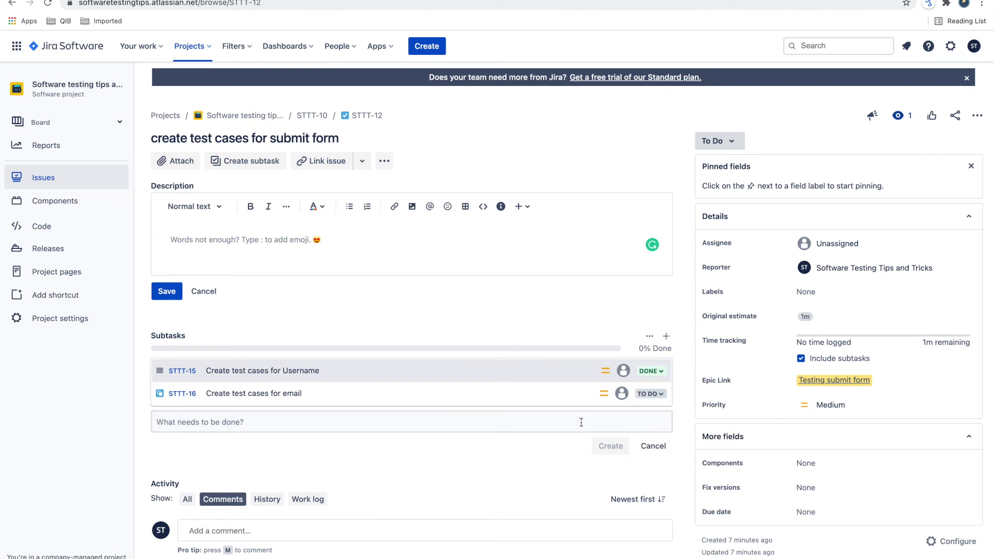
click(640, 26)
key(Return)
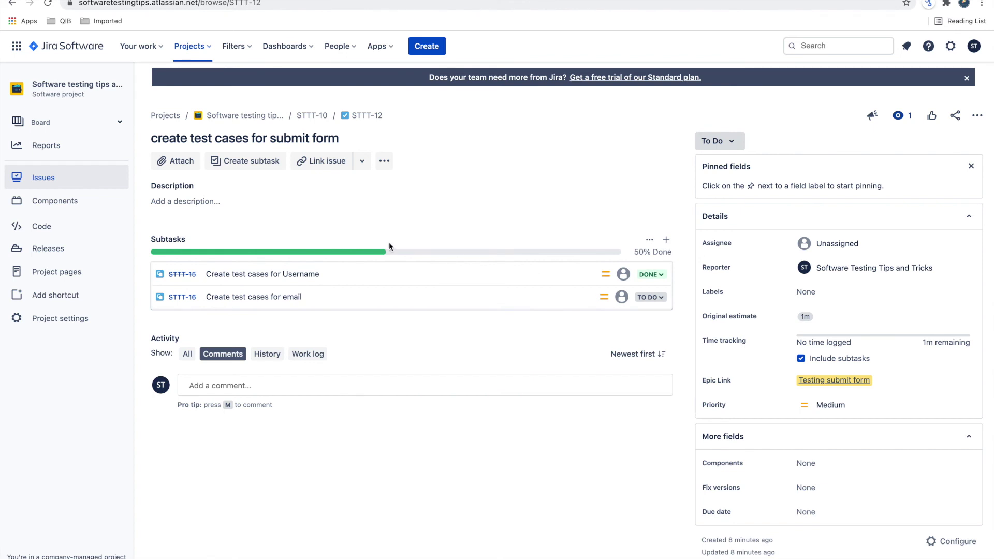
Return to the parent epic STTT-10 and open the issue types help page from a new issue form
click(315, 115)
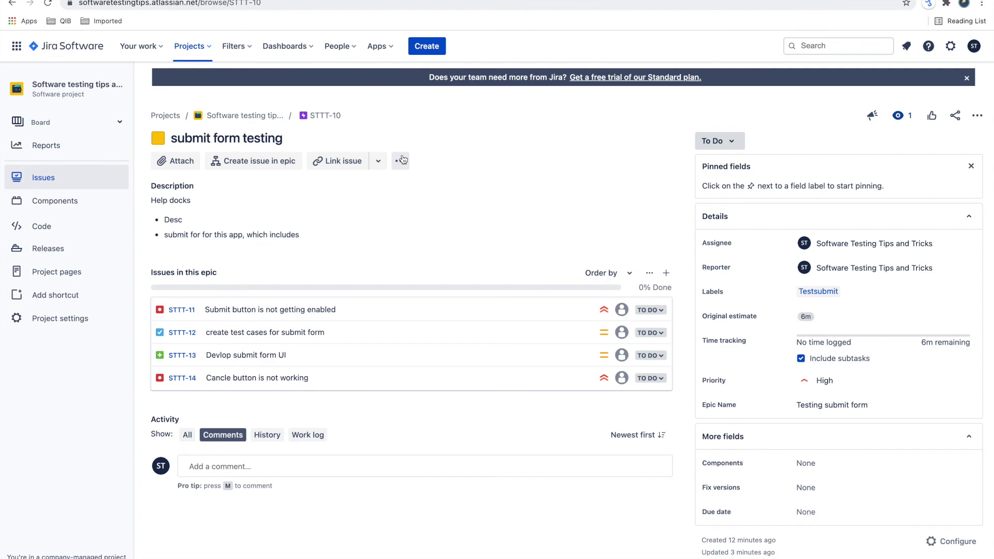
click(438, 47)
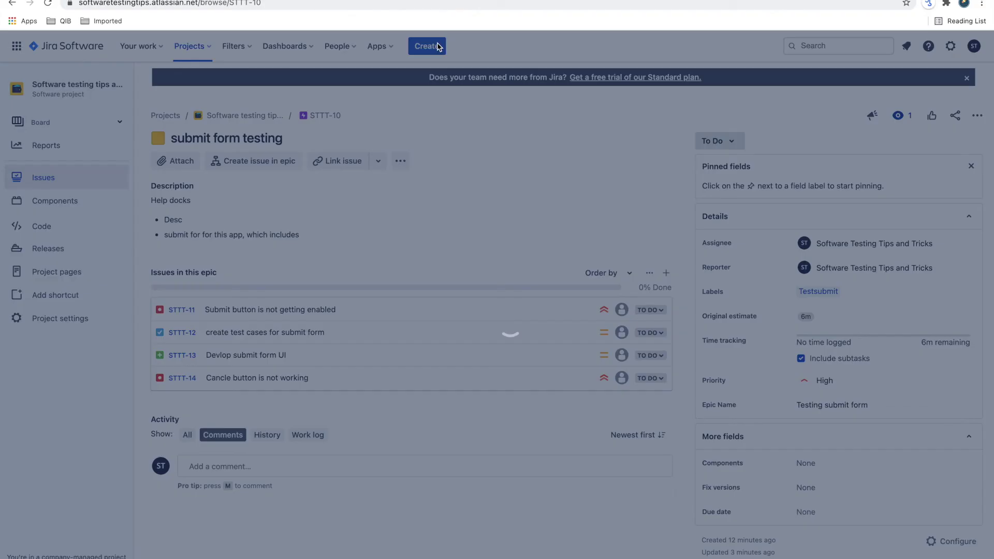
click(439, 156)
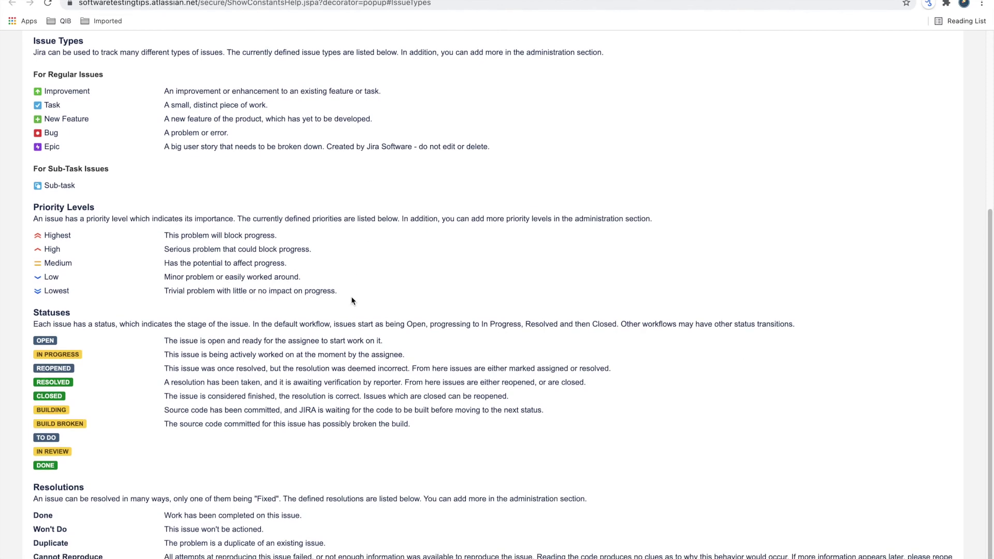
Review the Statuses section of the help page, reading each status and its description from Open to In Review
click(31, 319)
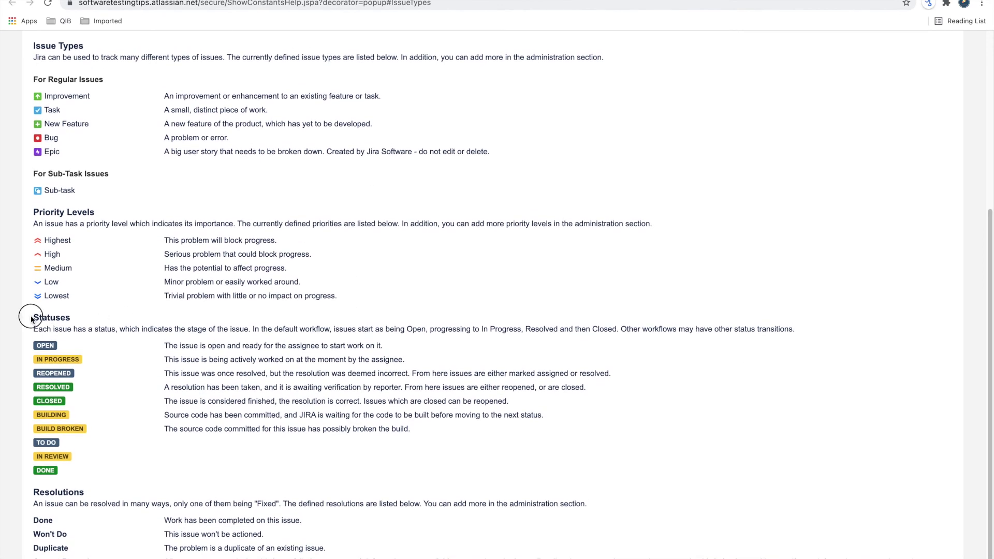
drag(32, 320, 74, 470)
click(98, 420)
double_click(39, 374)
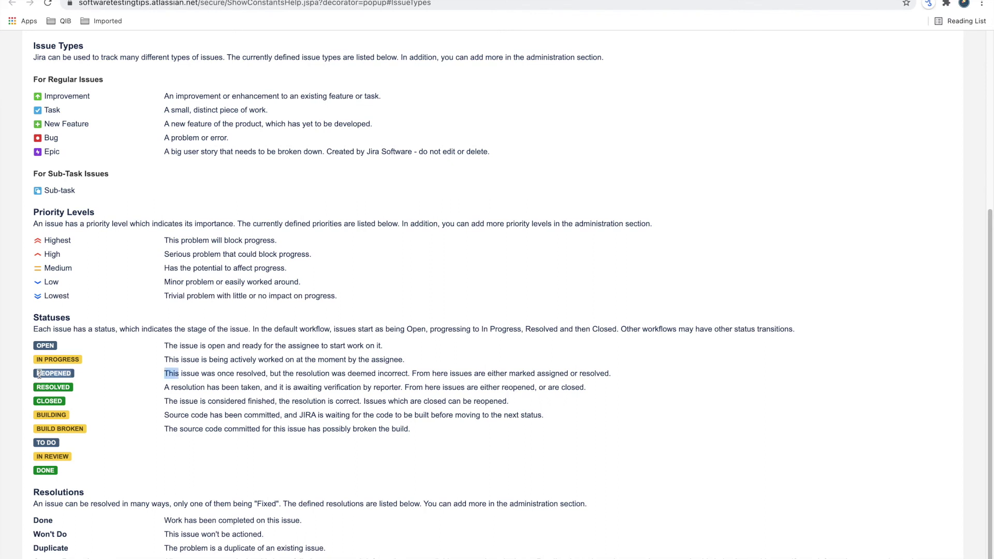
click(82, 384)
double_click(72, 387)
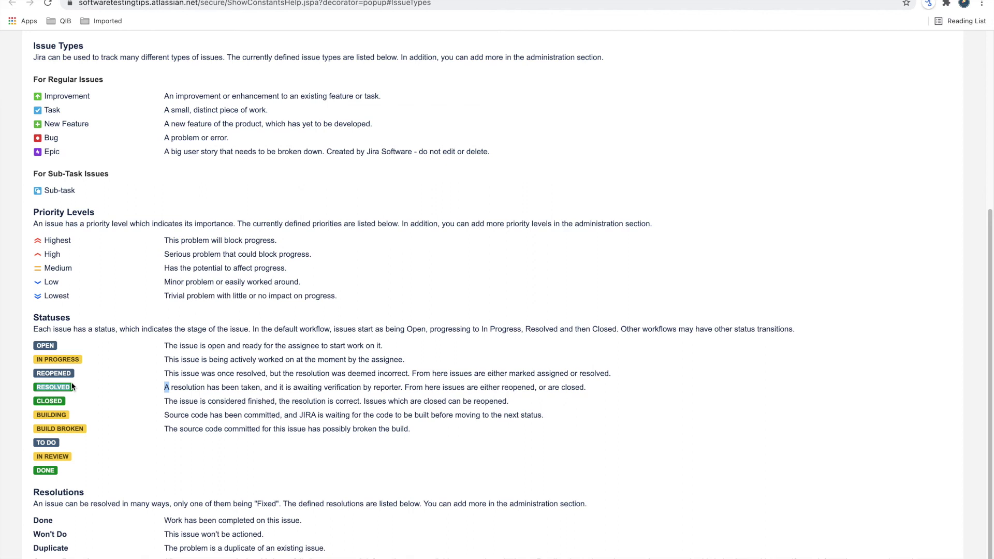
click(62, 399)
double_click(57, 387)
mouse_move(47, 390)
double_click(46, 401)
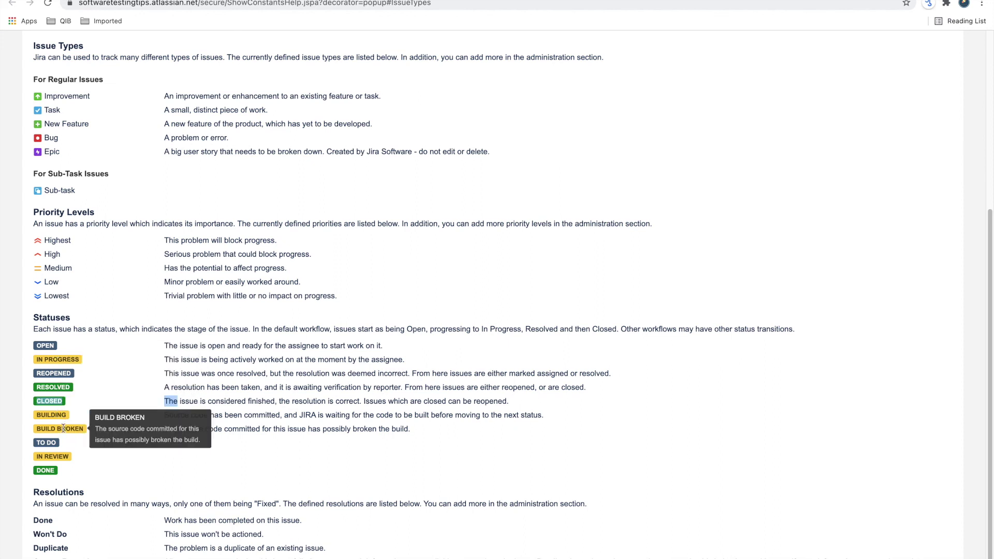
double_click(54, 416)
click(59, 434)
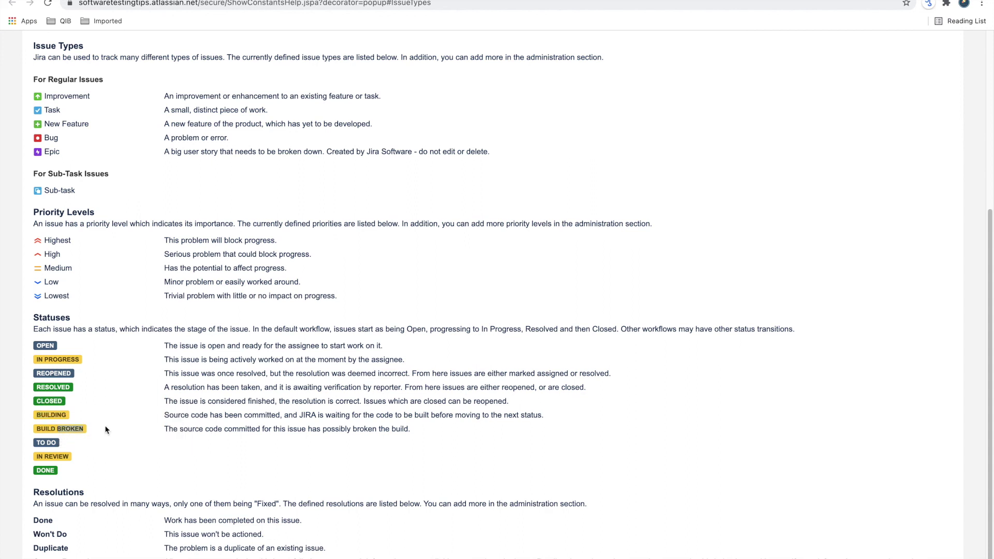
double_click(47, 445)
double_click(61, 456)
click(96, 454)
Review the Resolutions section, including Done, Won't Do and Duplicate, and look over the rest of the Jira concepts page
click(32, 496)
drag(32, 495, 102, 496)
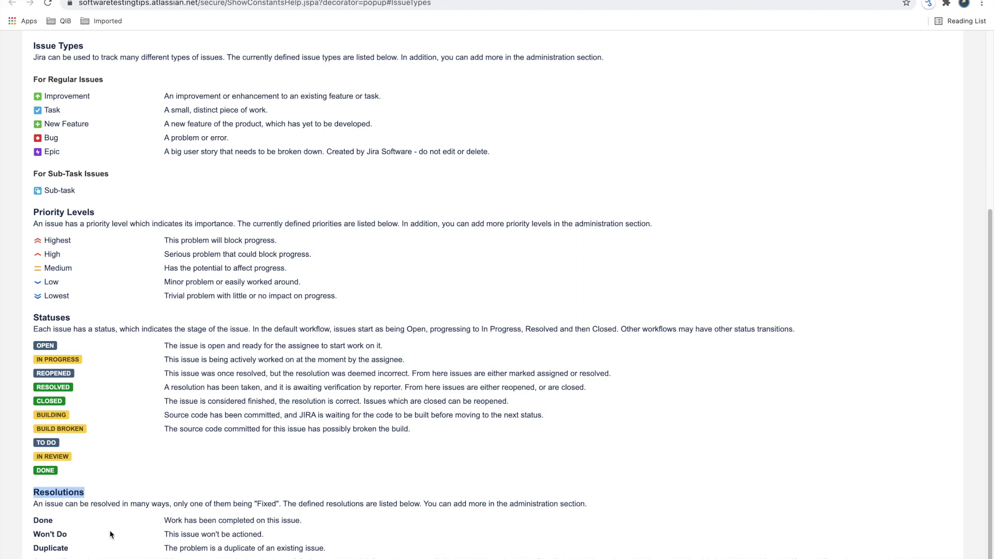
drag(35, 520, 38, 523)
double_click(40, 533)
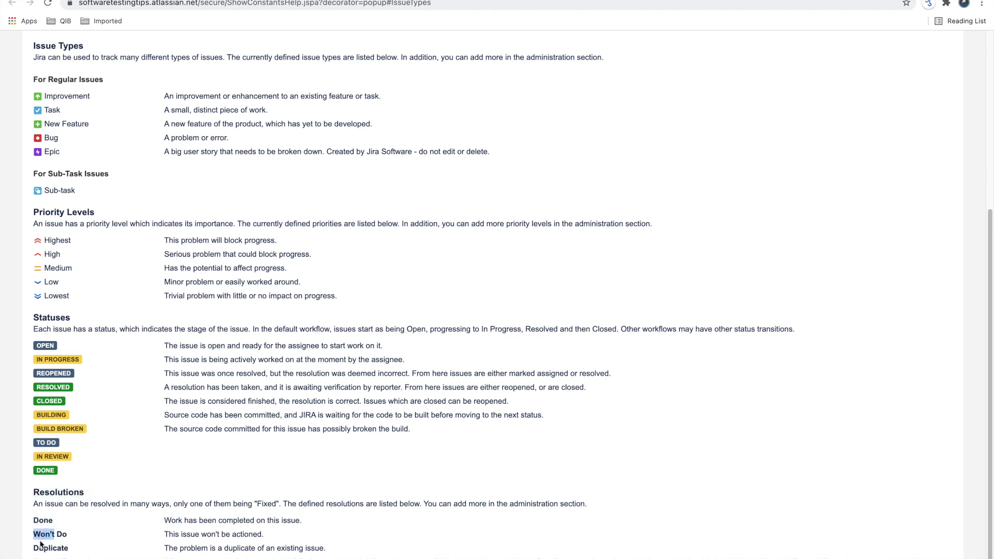
double_click(40, 547)
double_click(41, 522)
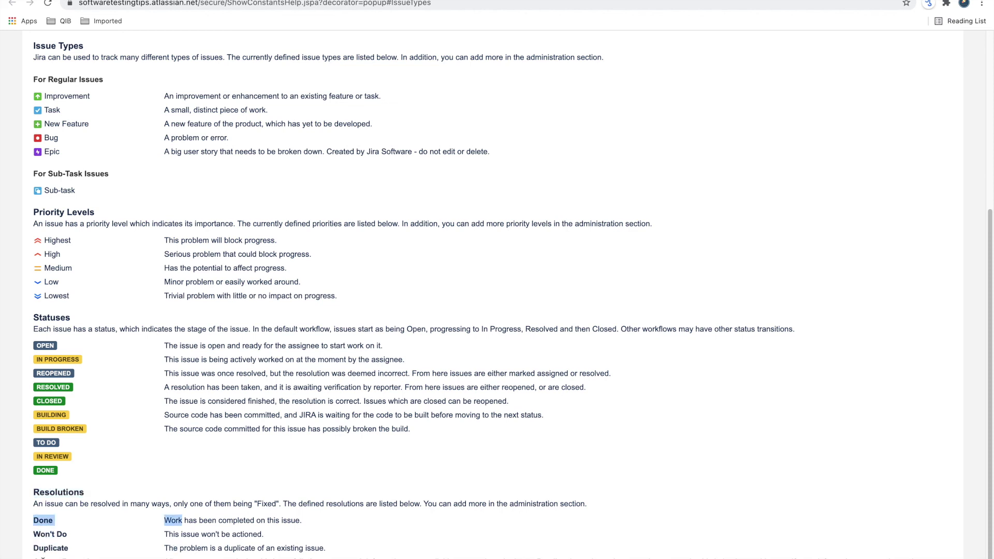
double_click(41, 558)
double_click(44, 520)
double_click(46, 534)
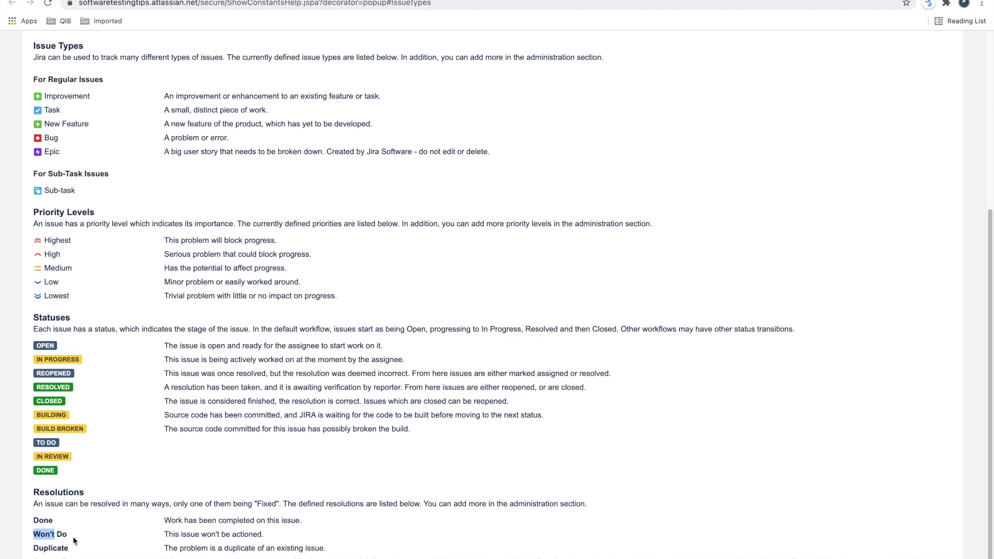
triple_click(61, 549)
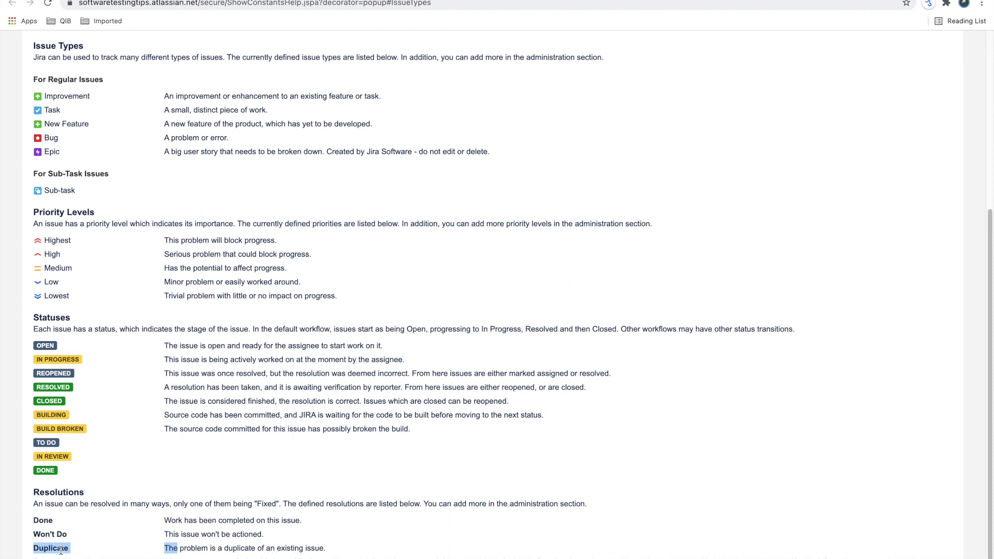
click(98, 547)
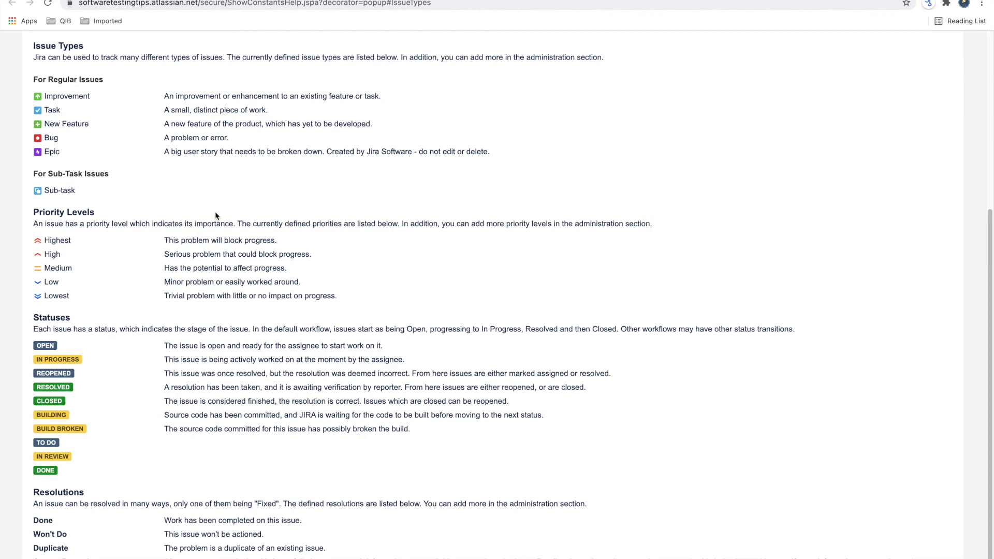
scroll(226, 179, up, 5)
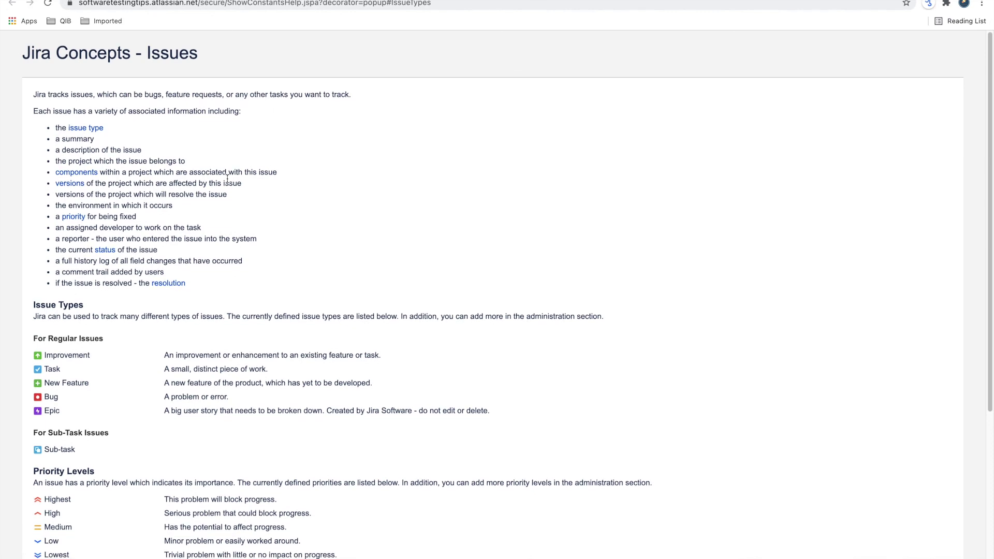
scroll(227, 178, down, 5)
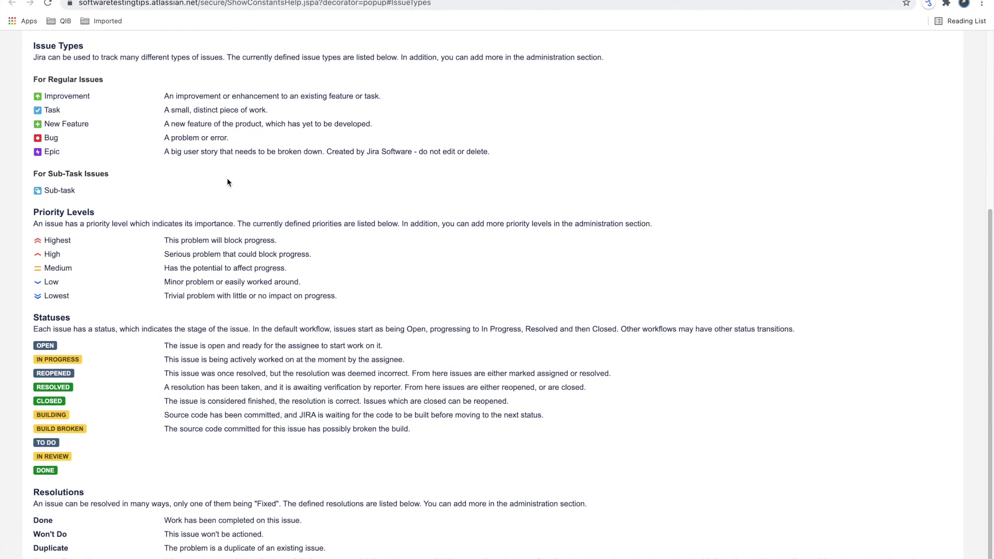